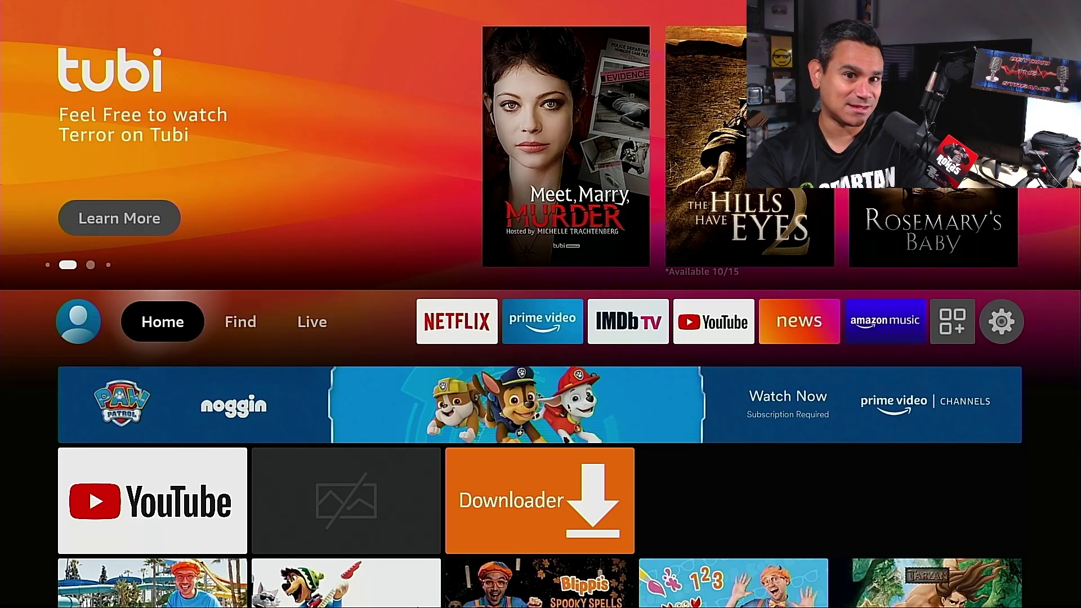
Look through the home screen's featured banner, sponsored banner, recently used apps and Next Up For You row
key("Up")
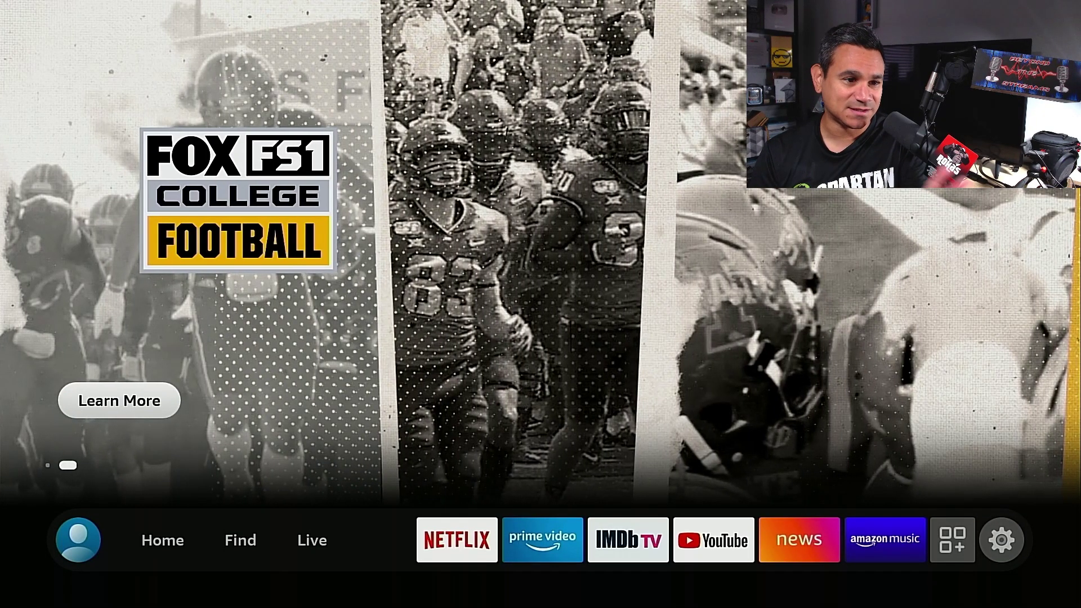
key("Down")
key("Down")
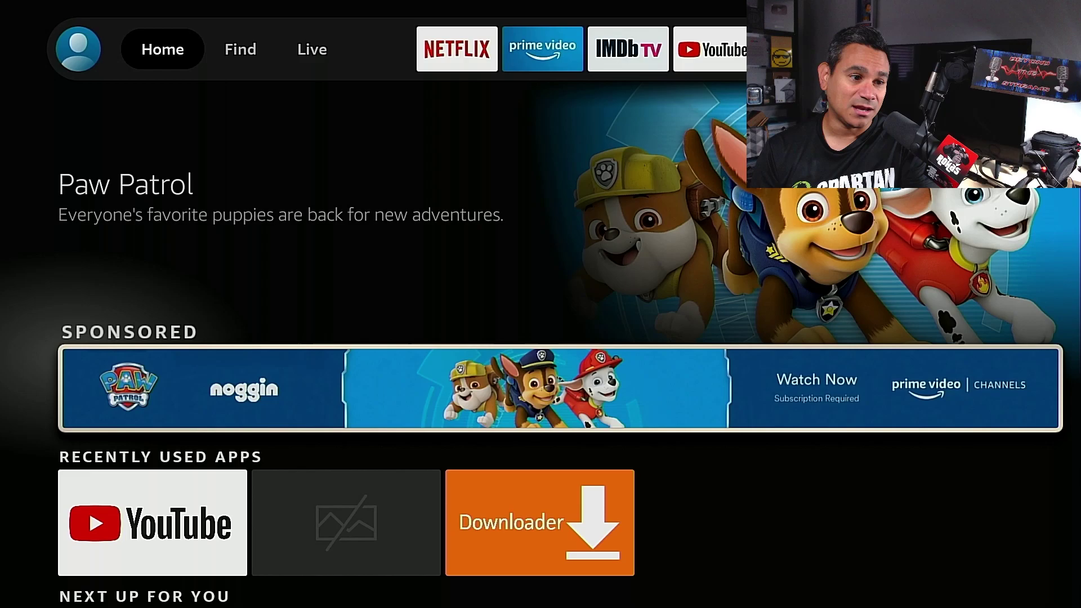
key("Down")
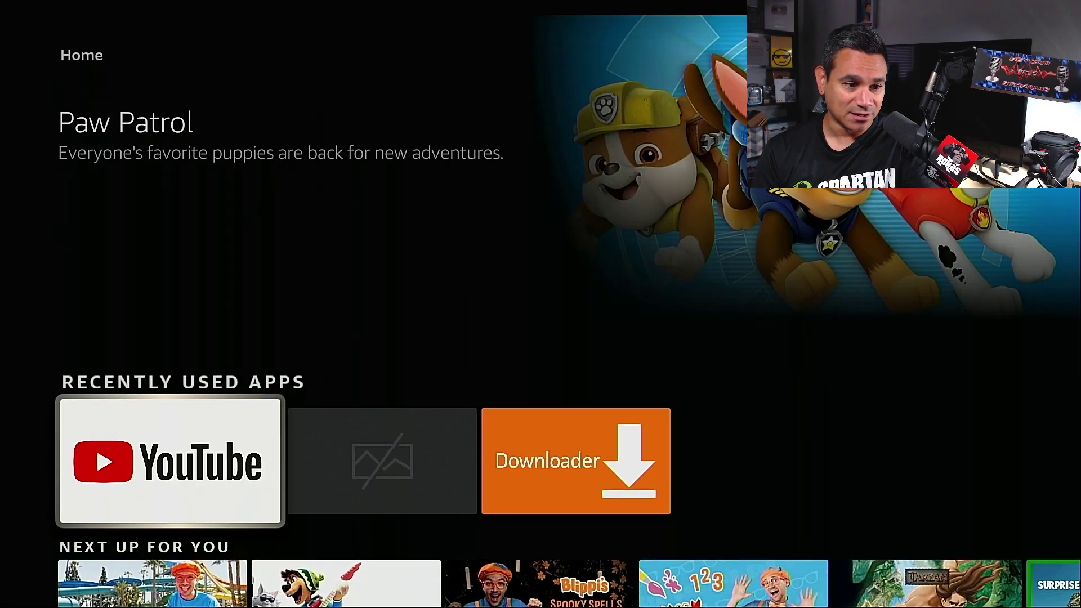
key("Down")
key("Down")
key("Up")
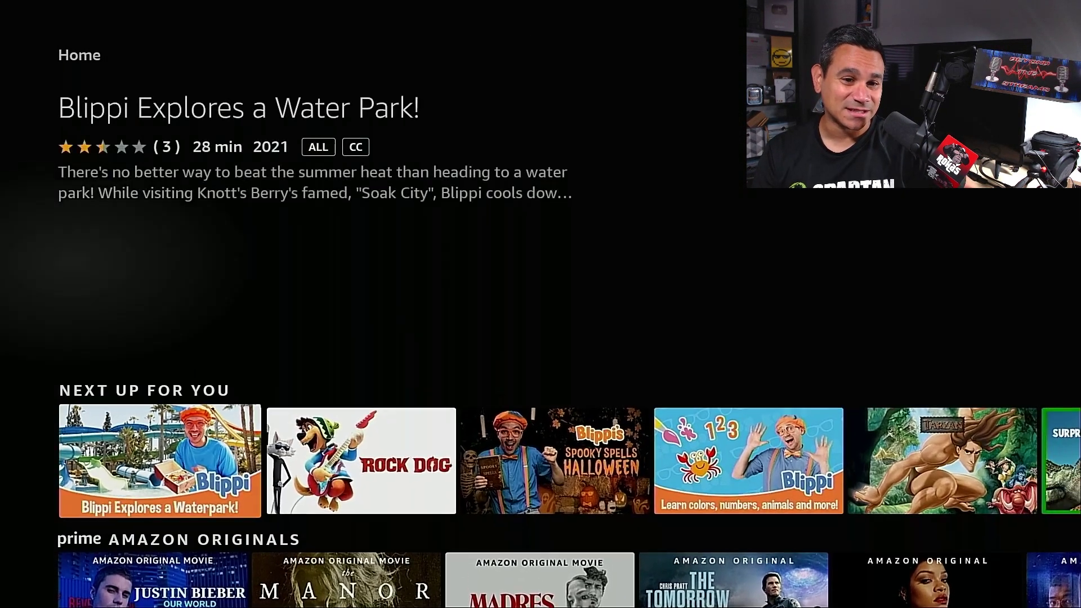
key("Up")
key("Up")
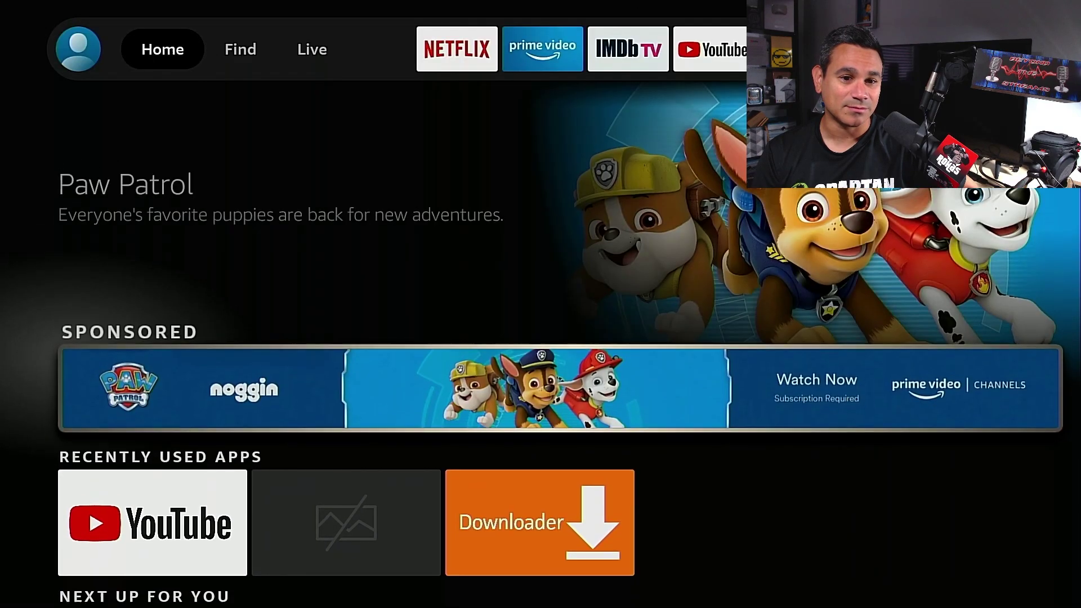
key("Up")
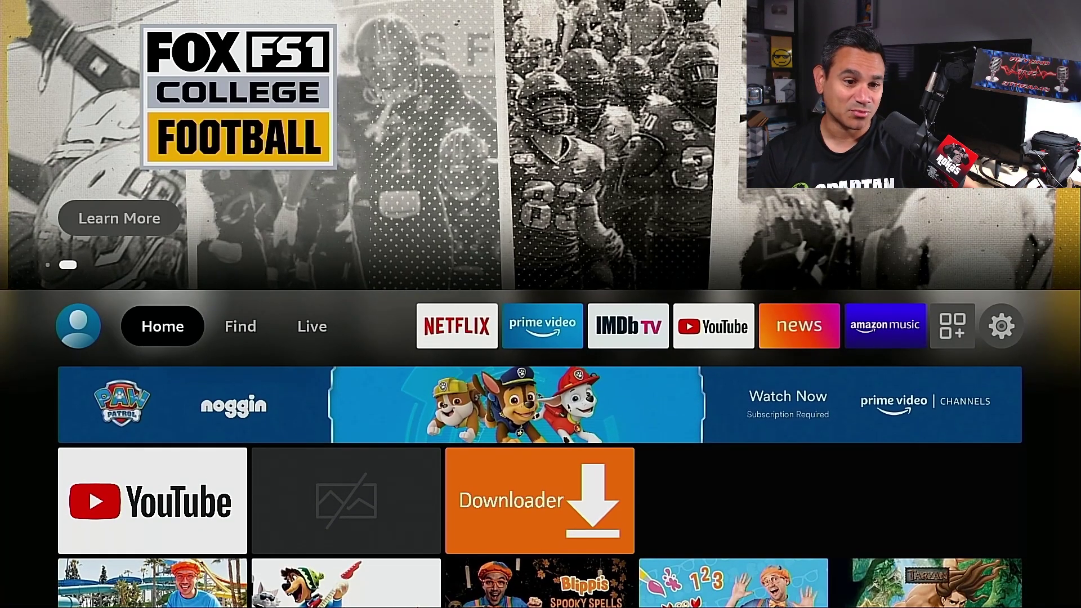
Go from the home screen to the device's settings categories, starting at Notifications
key("Right")
key("Right")
key("Right")
key("Right")
key("Right")
key("Right")
key("Right")
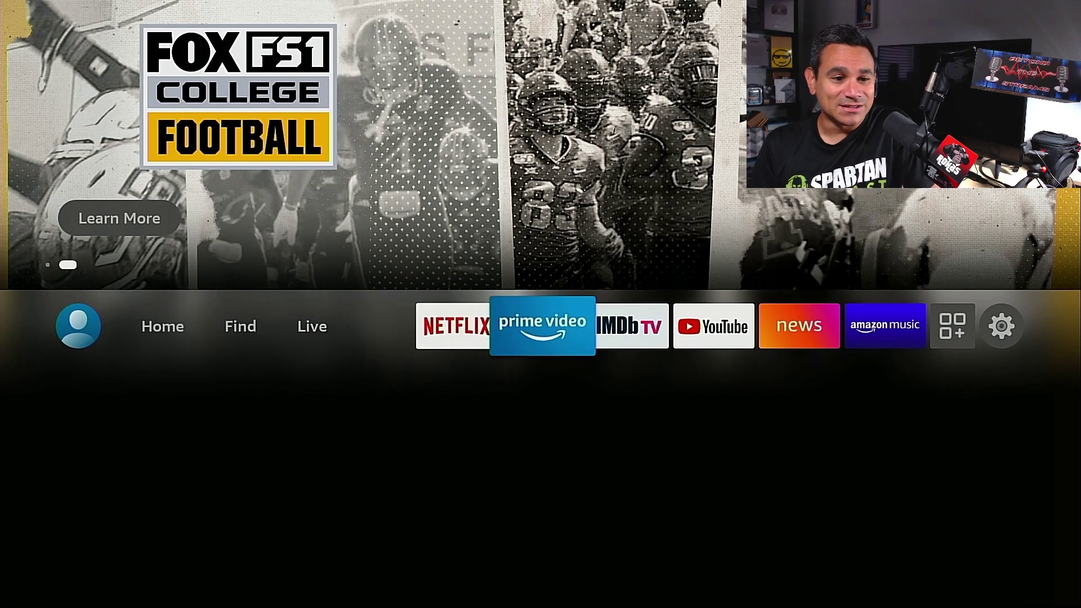
key("Right")
key("Right")
key("Right")
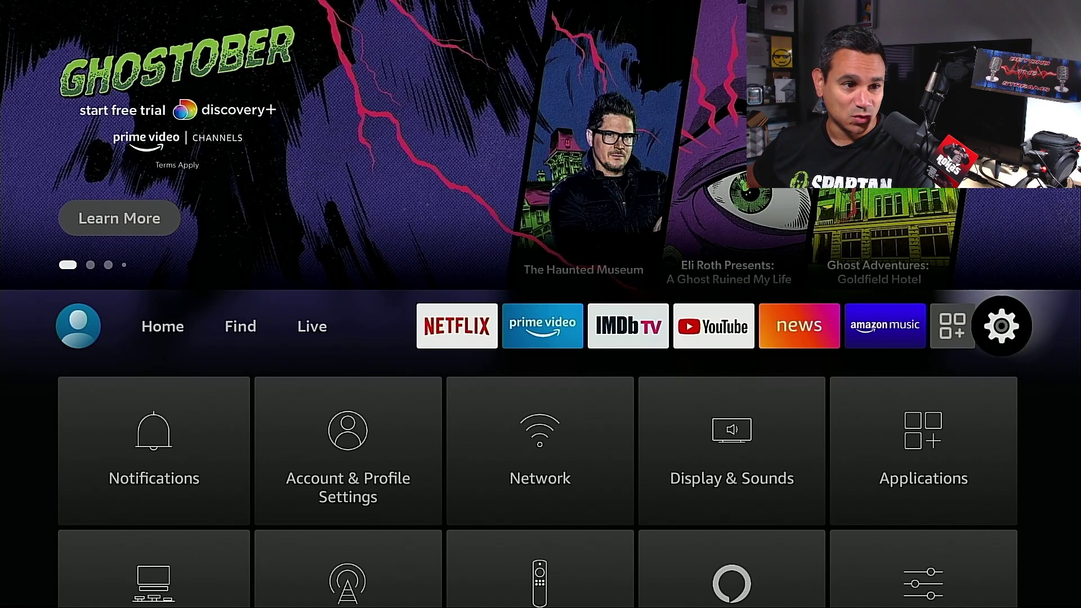
key("Down")
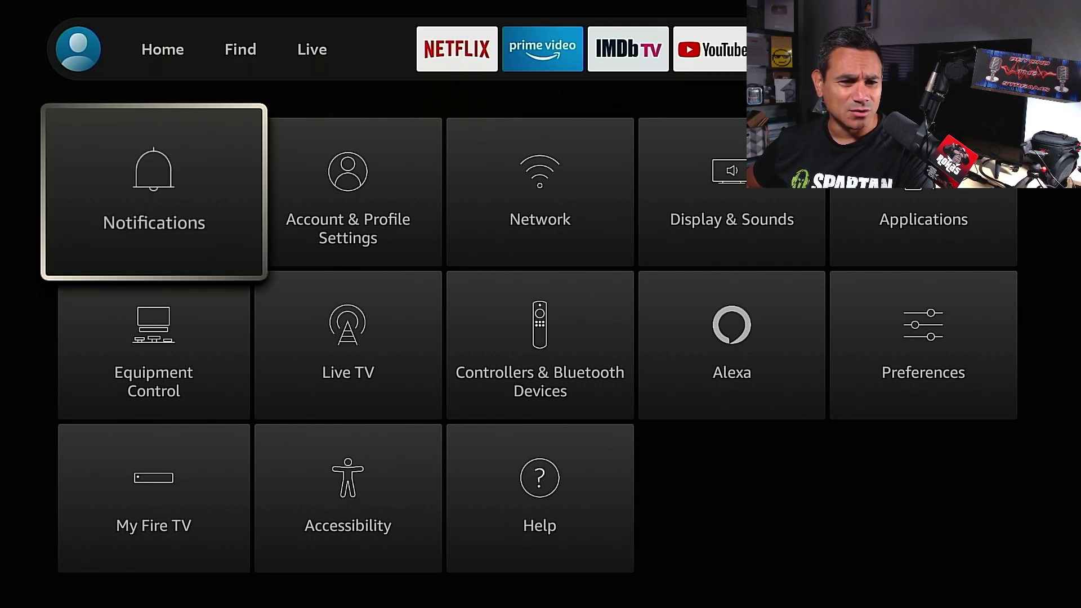
Open the Notification Settings from the Notifications page's options
key("Return")
key("Escape")
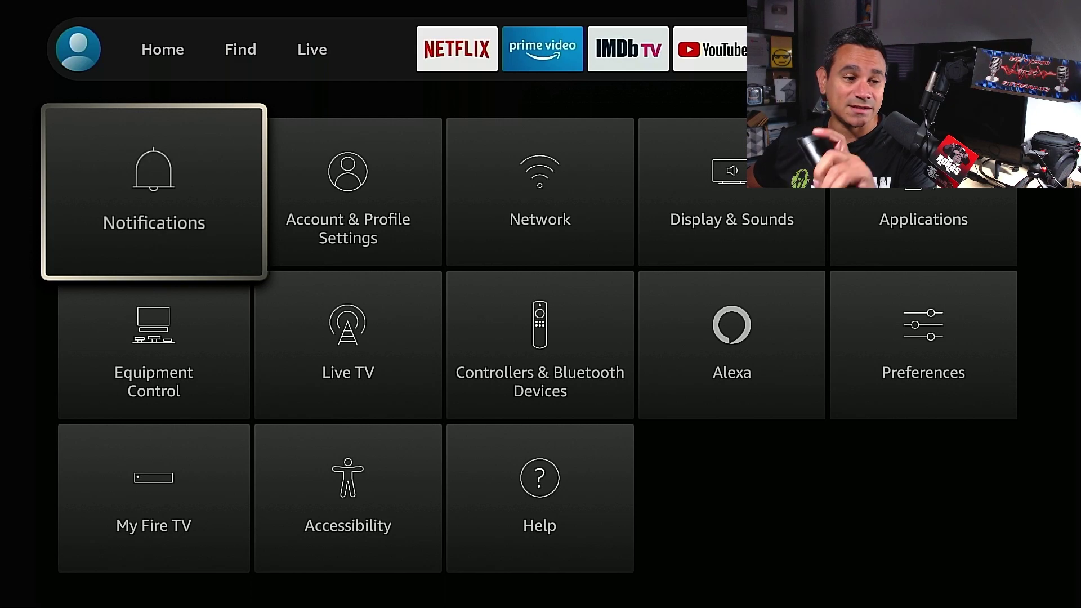
key("Return")
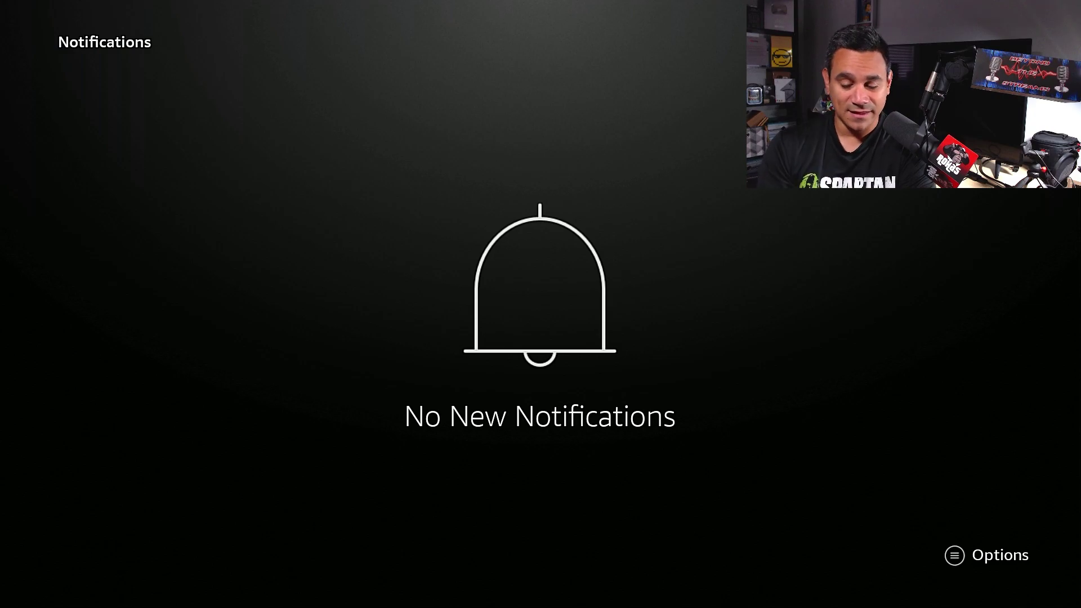
key("Menu")
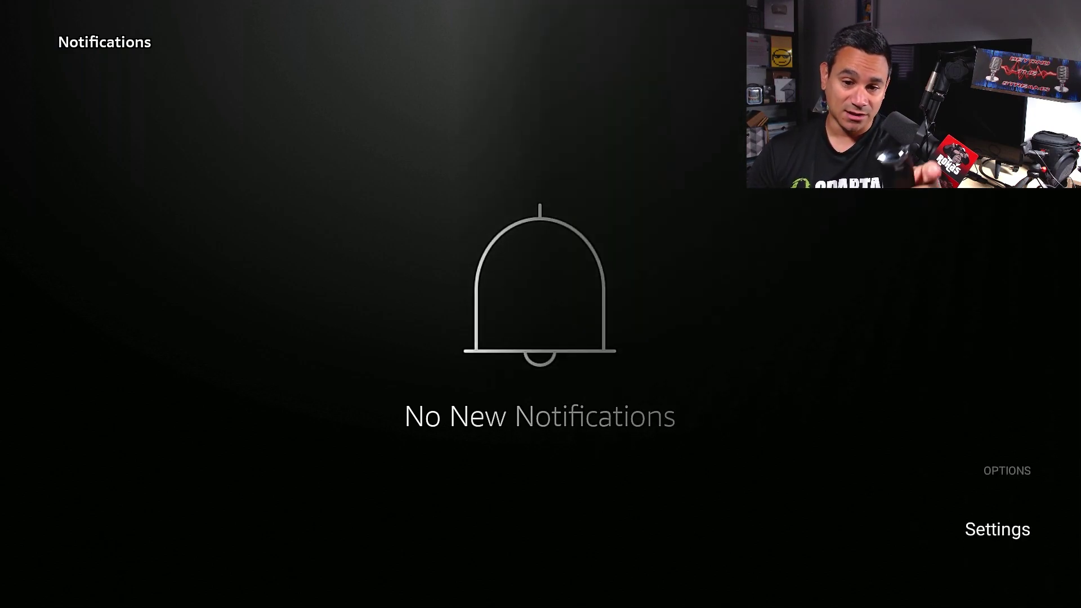
key("Return")
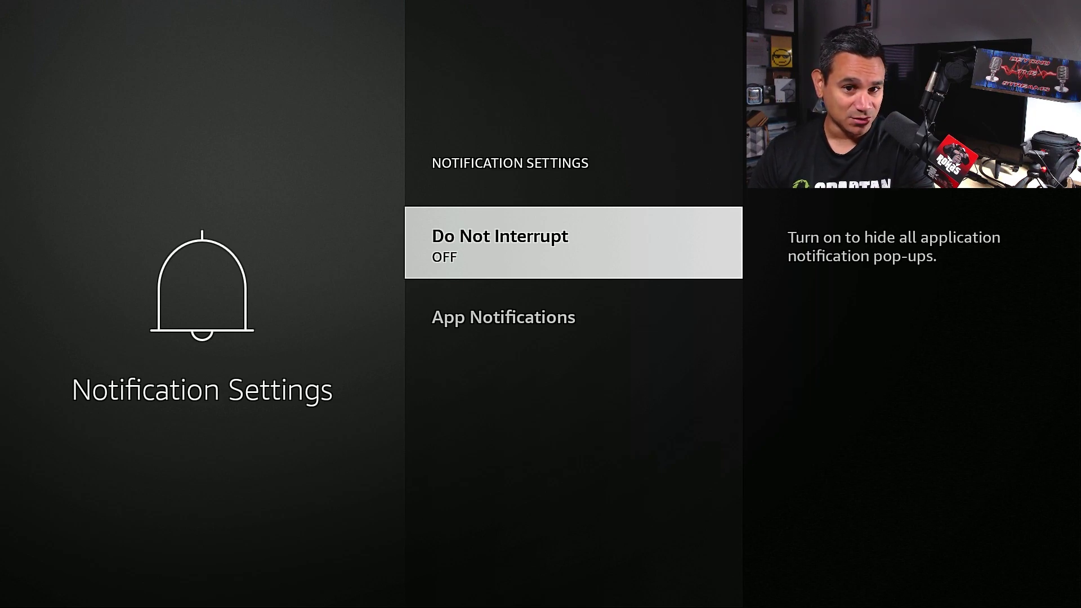
Turn on Do Not Interrupt in the notification settings and return to the settings categories
key("Down")
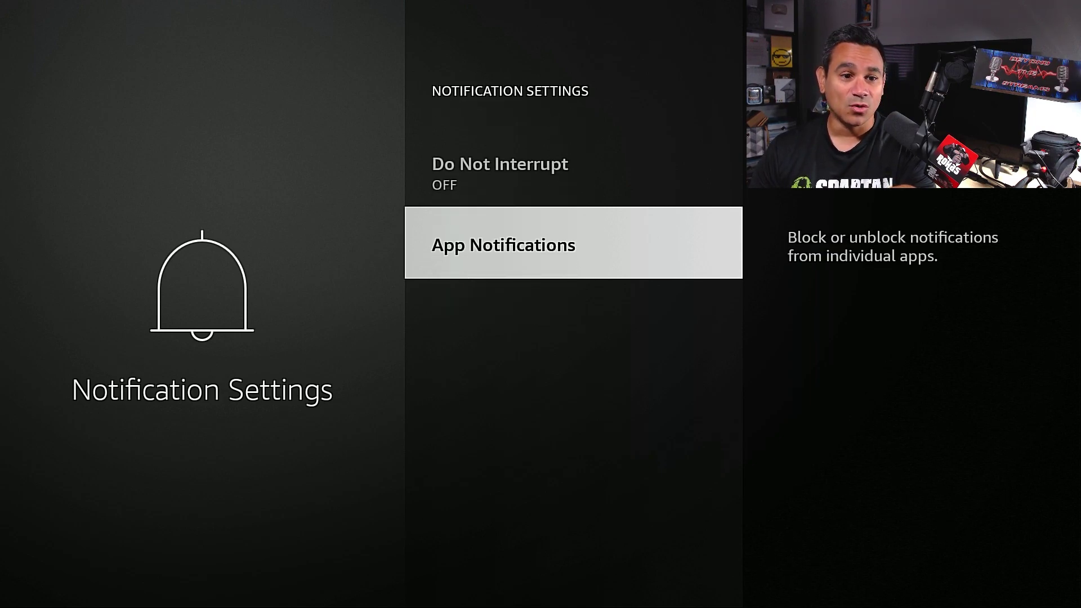
key("Up")
key("Down")
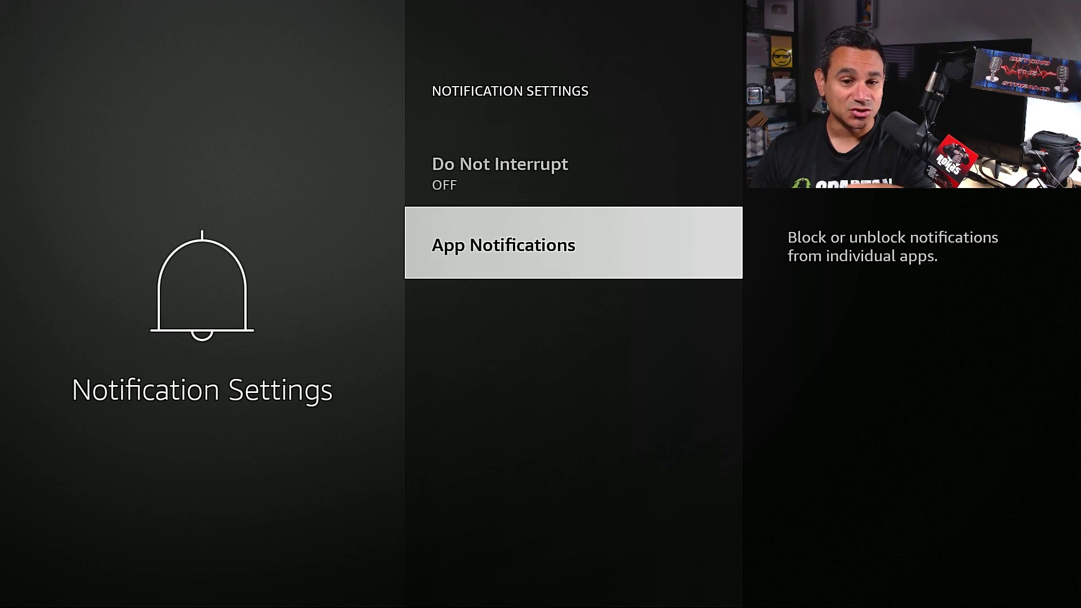
key("Up")
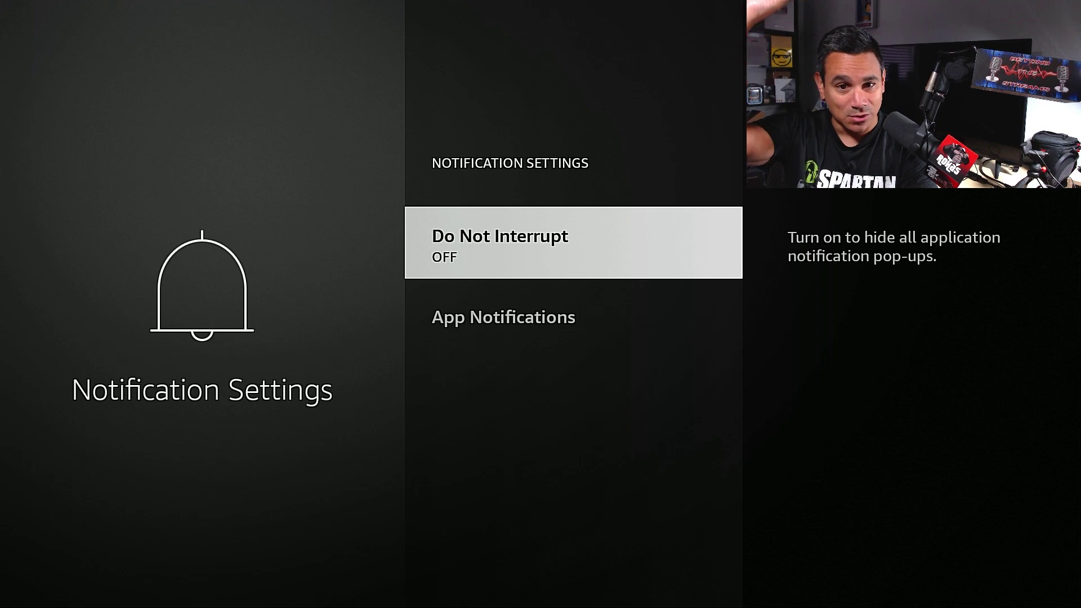
key("Return")
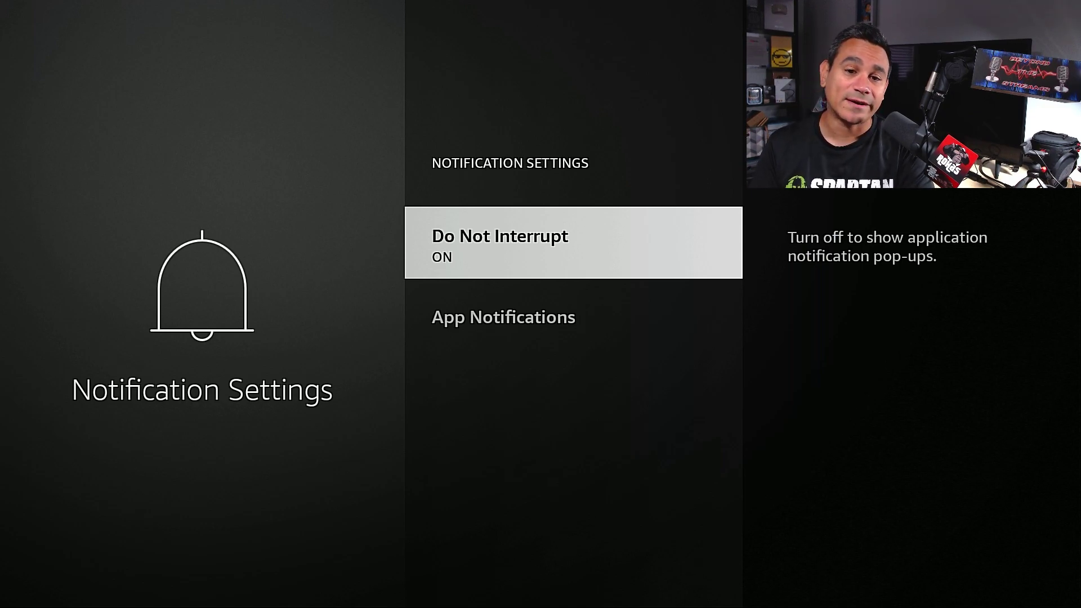
key("Escape")
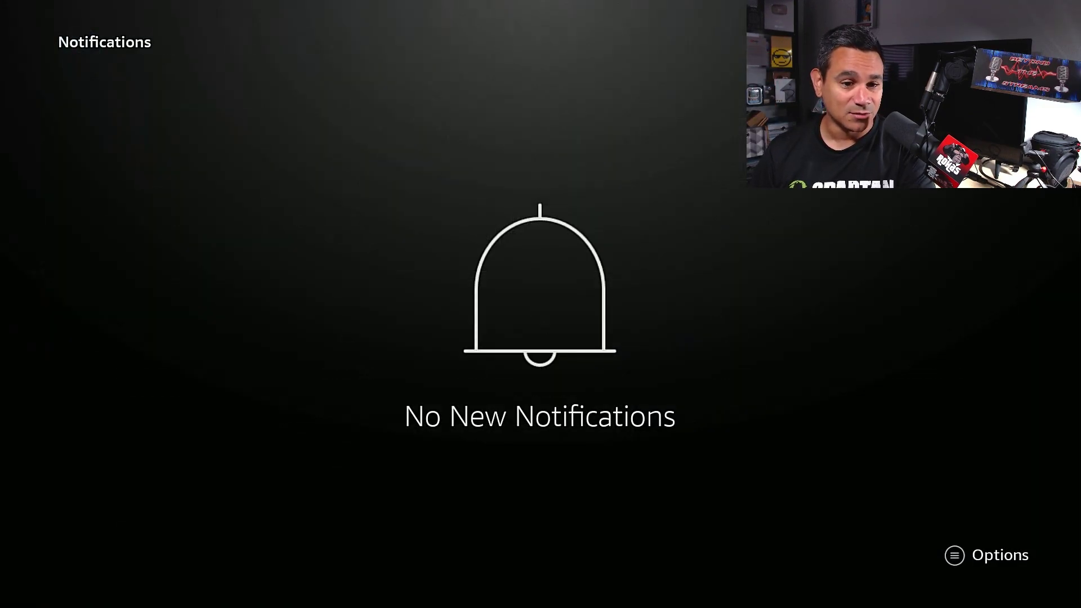
key("Escape")
View the Parental Controls page and the Profiles entry in Account & Profile Settings, and return to the settings categories
key("Right")
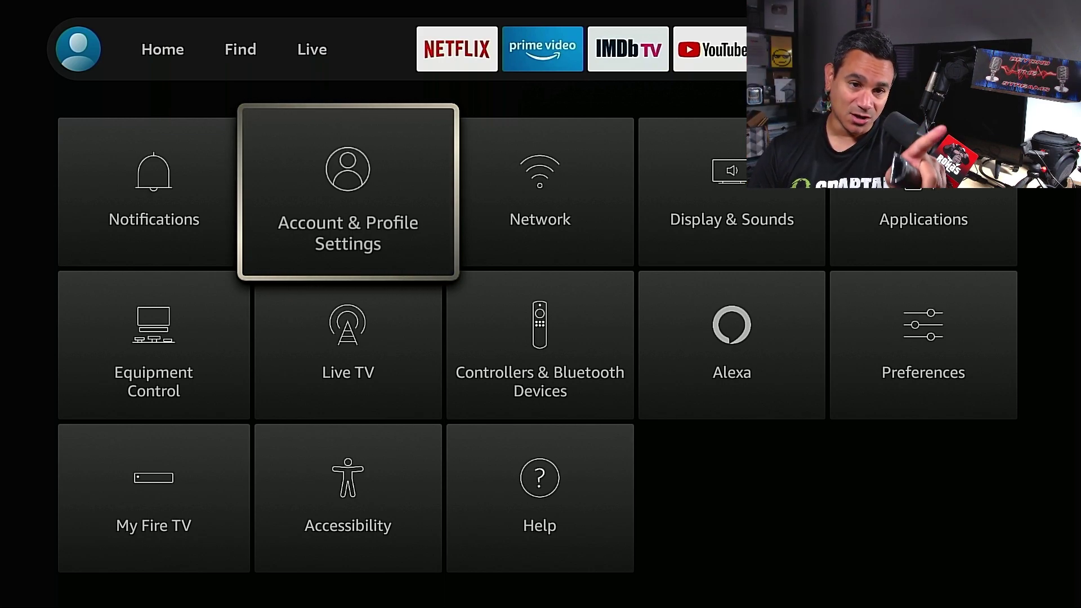
key("Return")
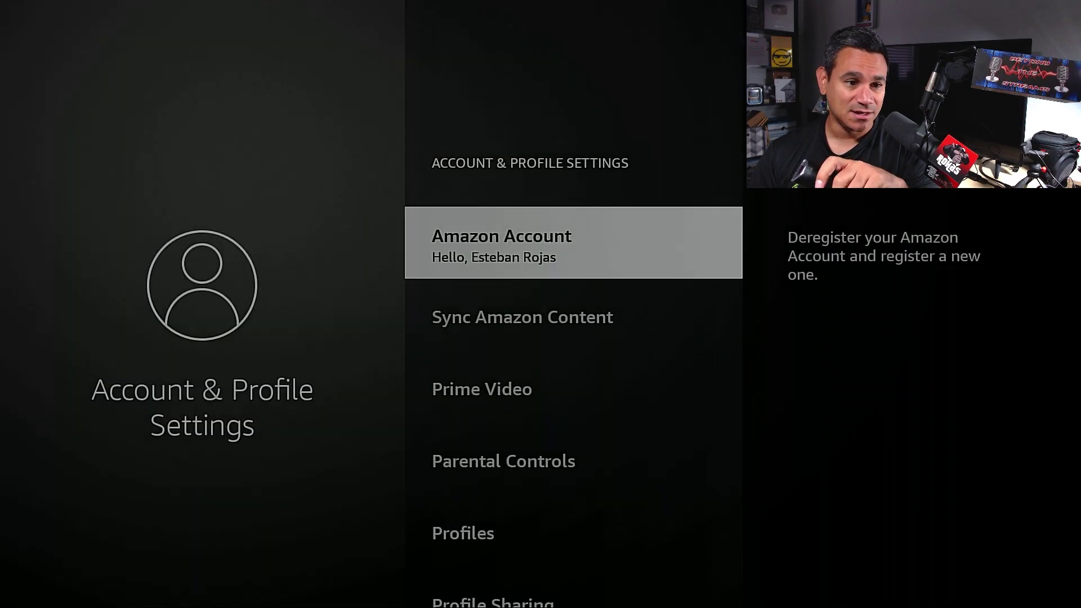
key("Down")
key("Down")
key("Down")
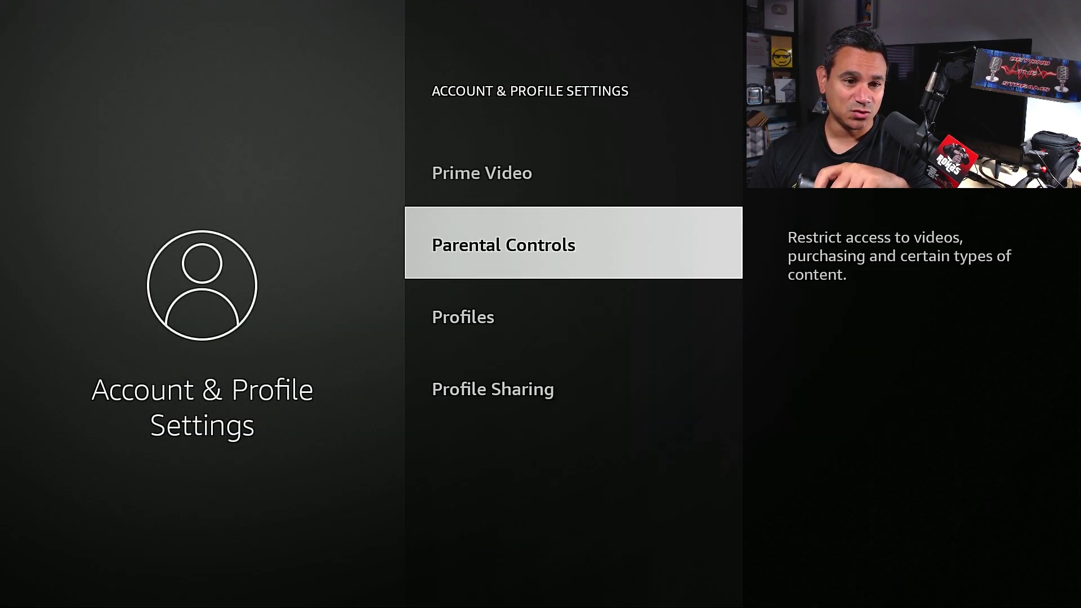
key("Return")
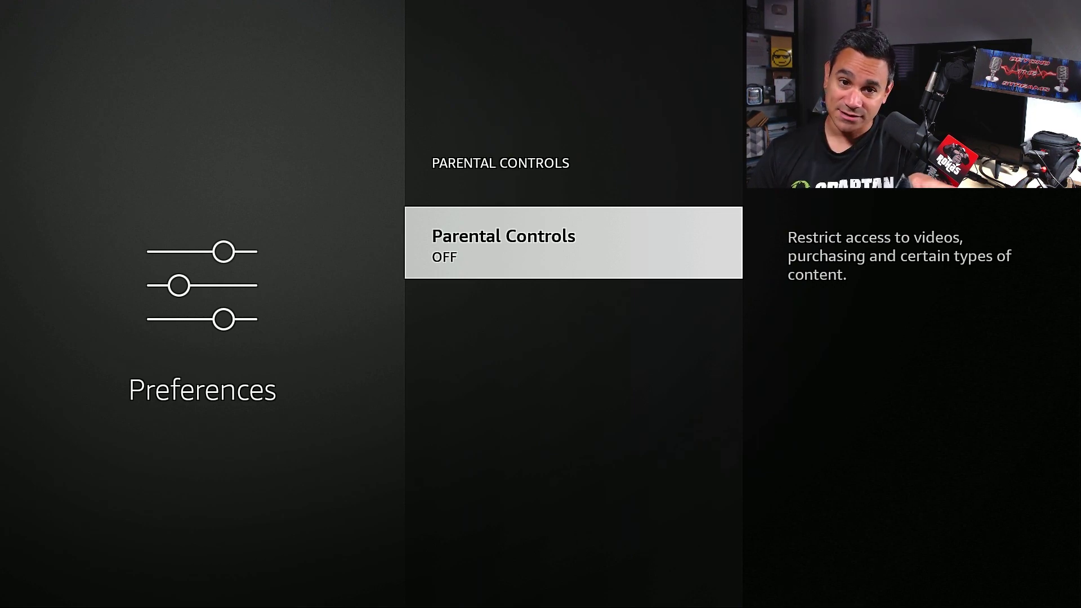
key("Escape")
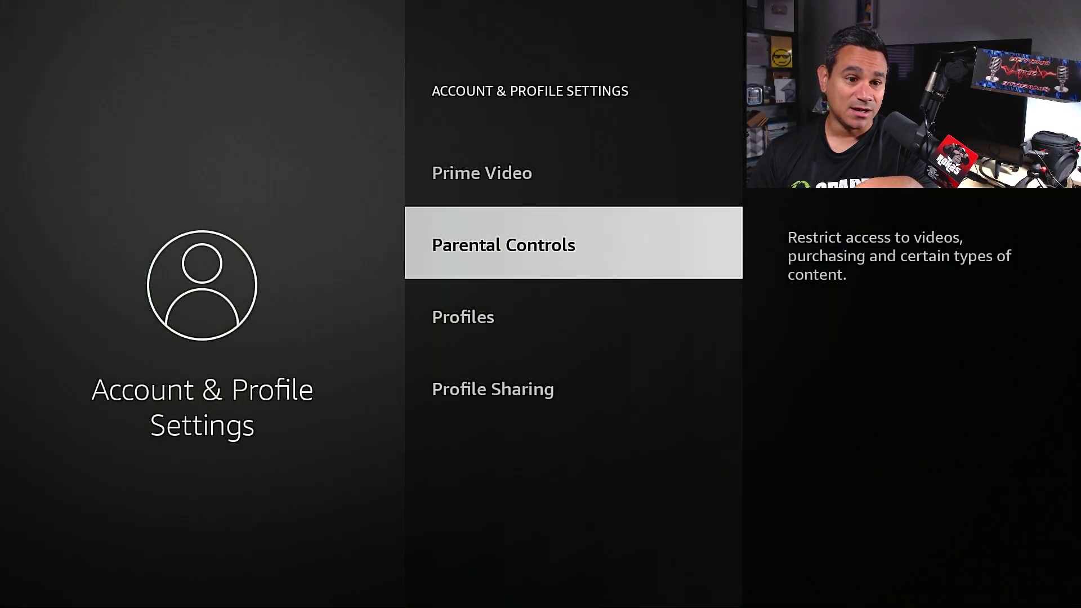
key("Down")
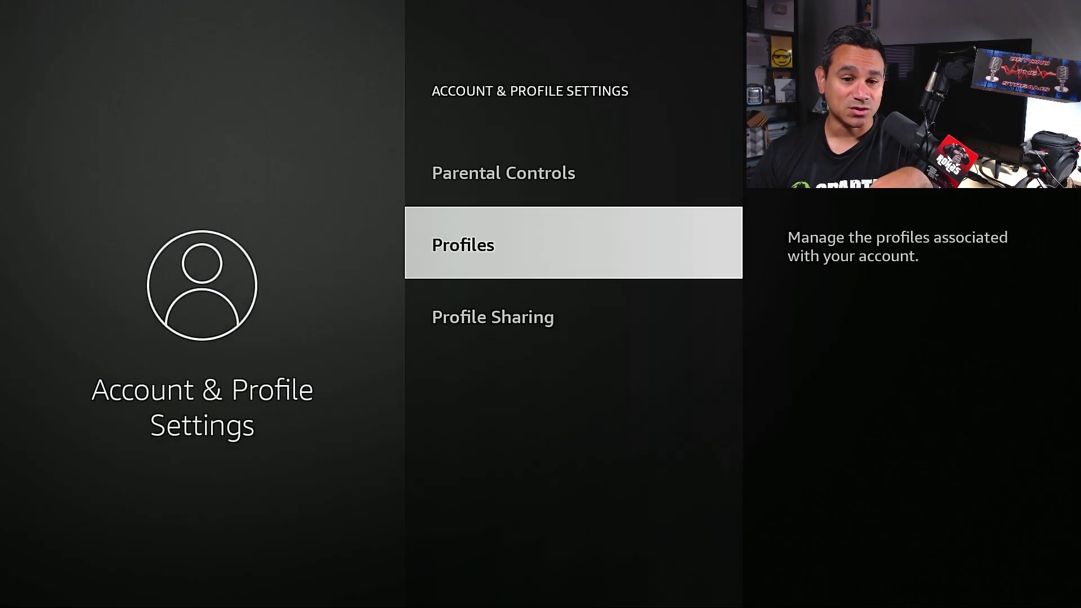
key("Escape")
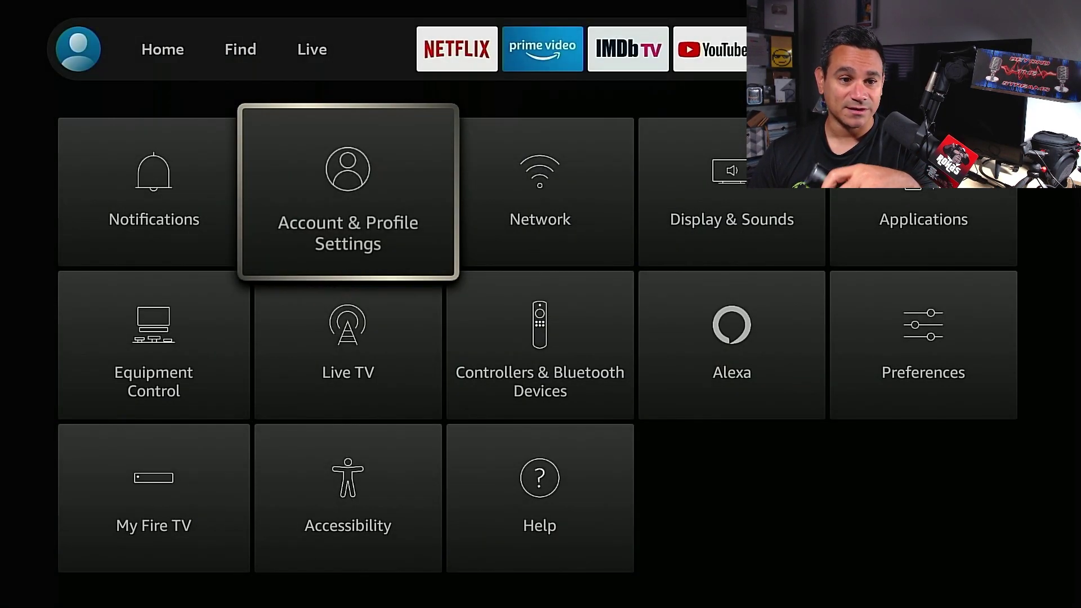
key("Right")
key("Right")
key("Return")
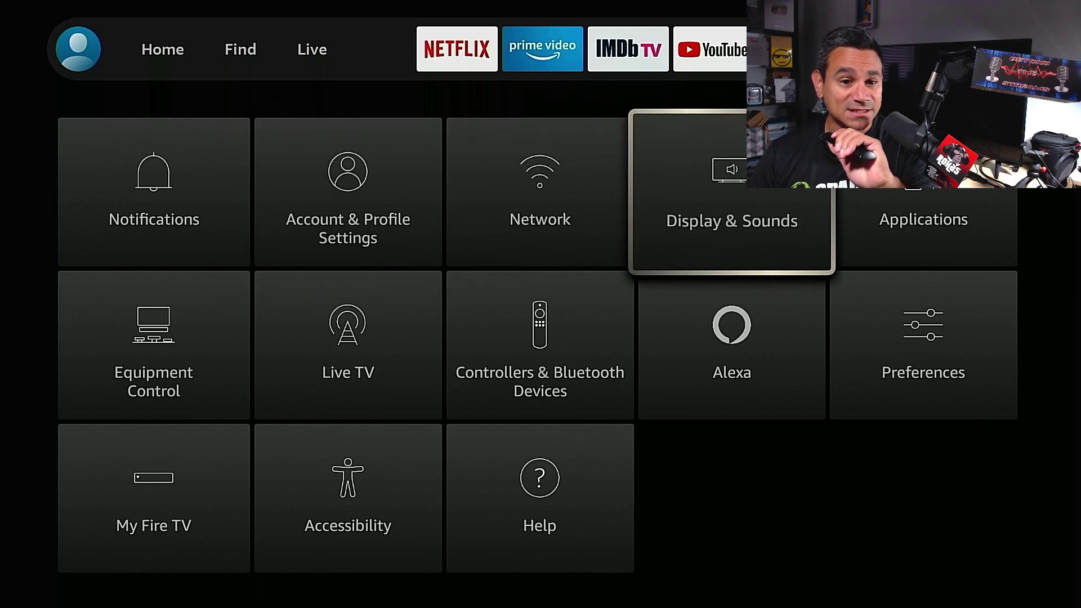
key("Down")
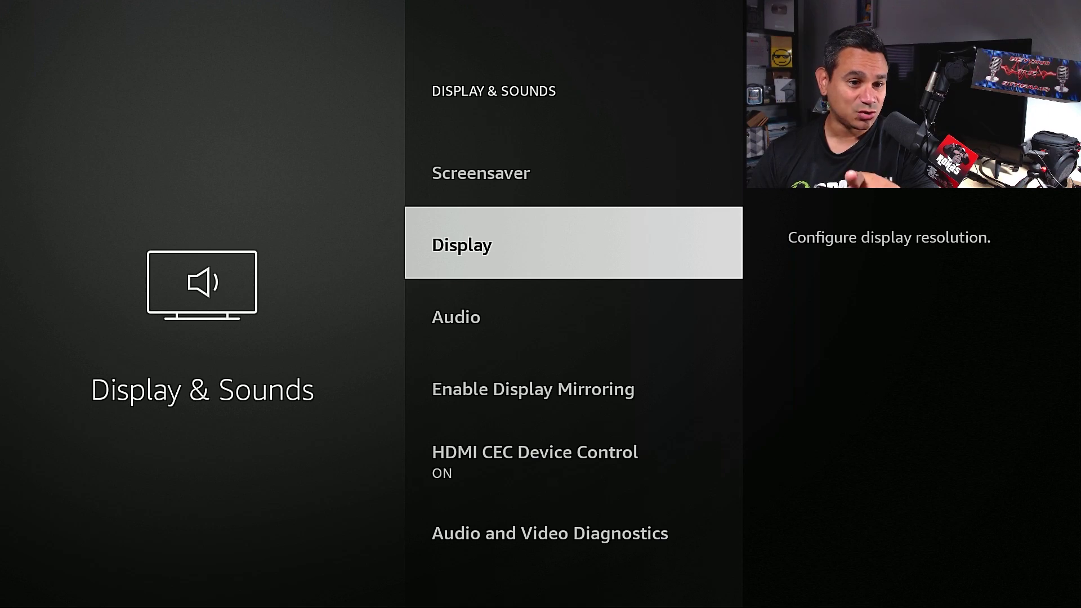
key("Return")
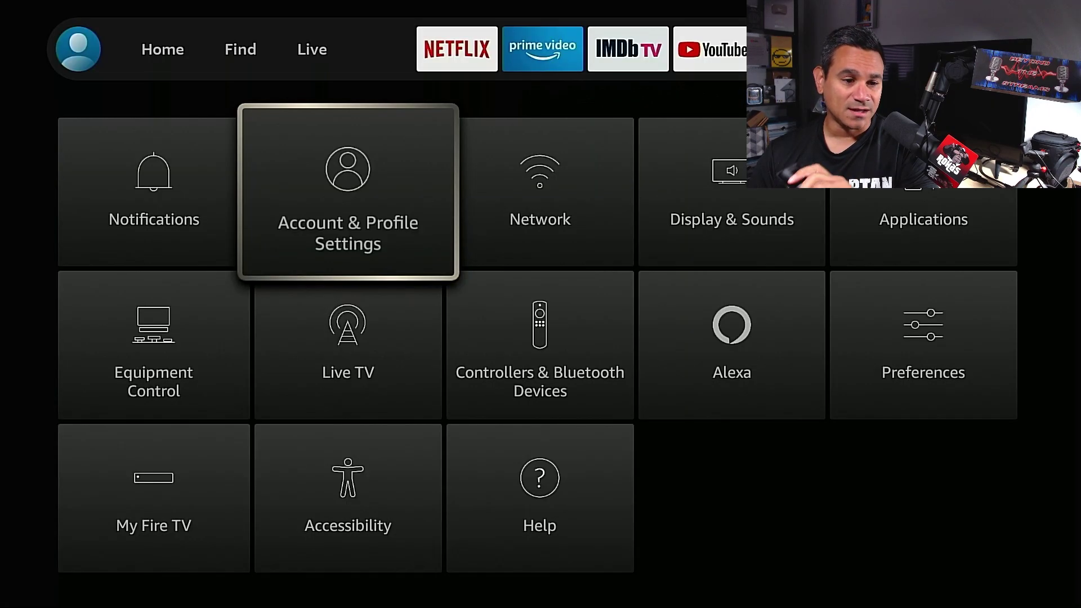
Open the Preferences category, check its Parental Controls page and return to the Preferences list
key("Down")
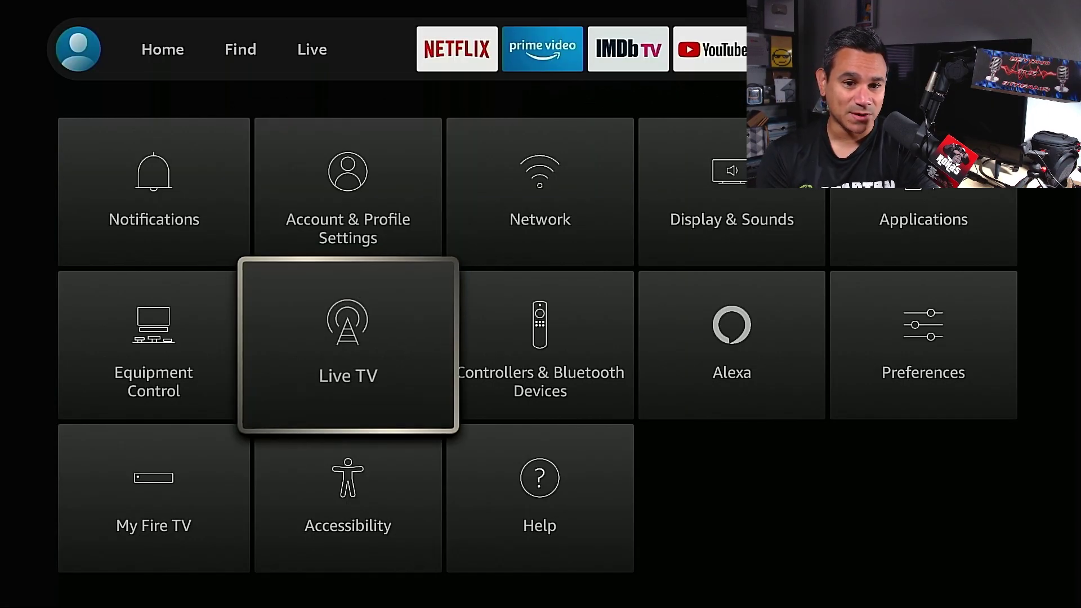
key("Right")
key("Right")
key("Right")
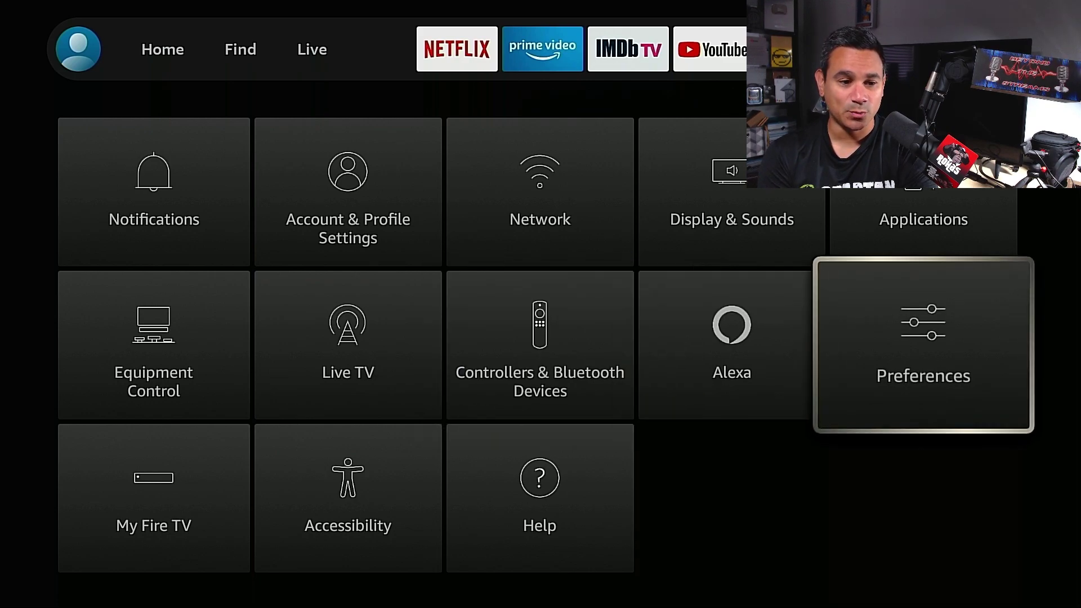
key("Return")
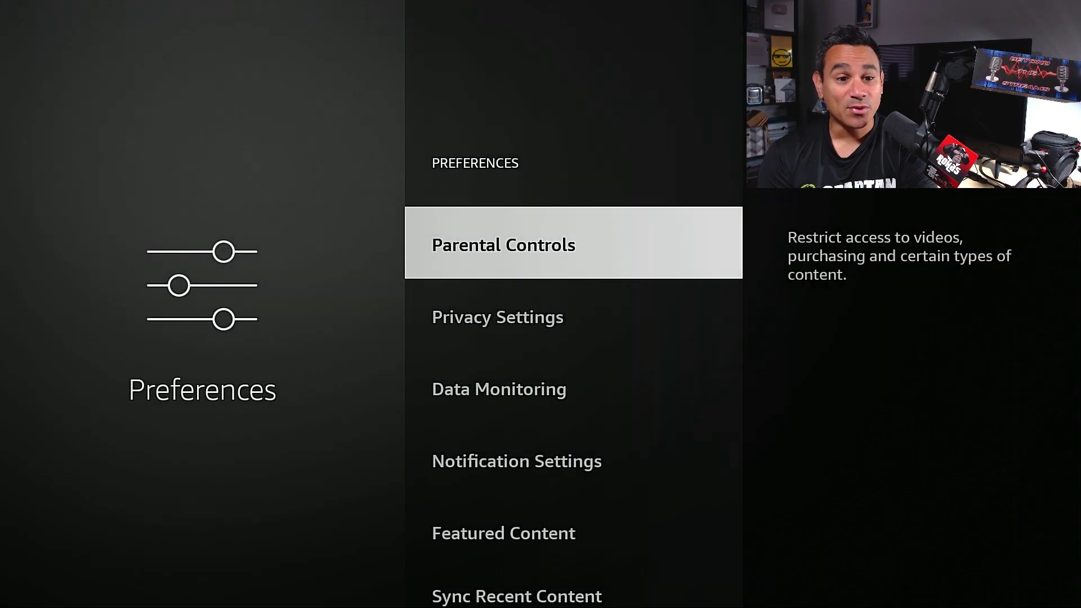
key("Return")
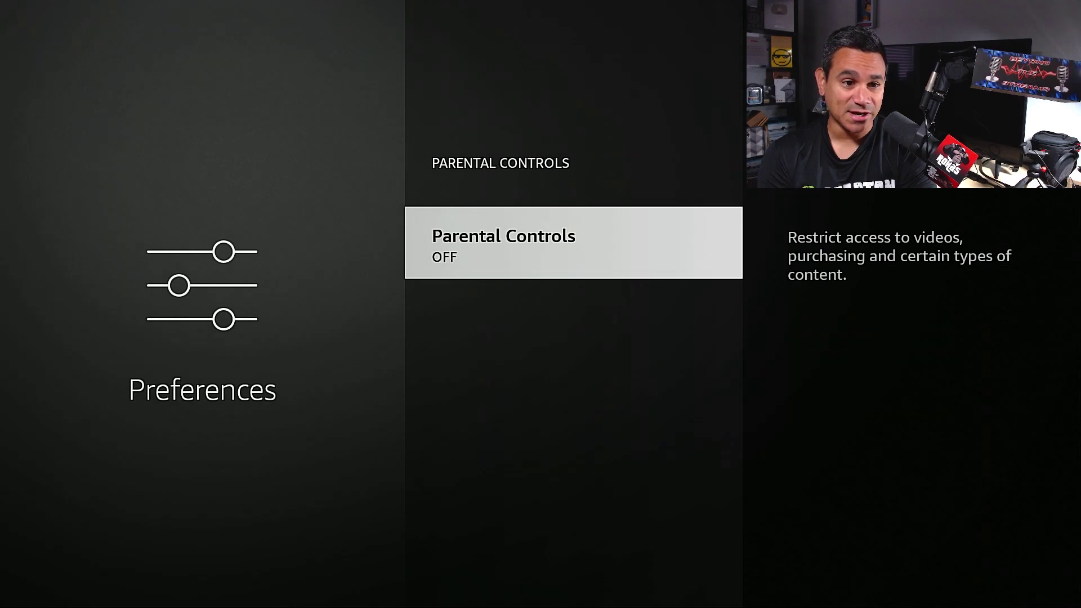
key("Escape")
Review the device usage, app usage and interest-based ads options in Privacy Settings and return to the Preferences list
key("Down")
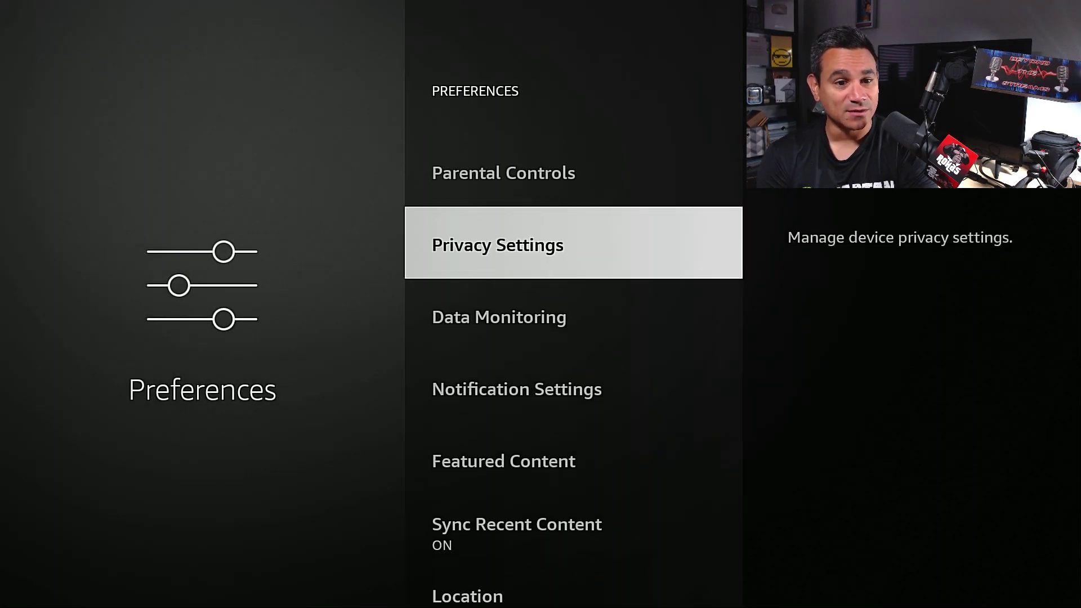
key("Return")
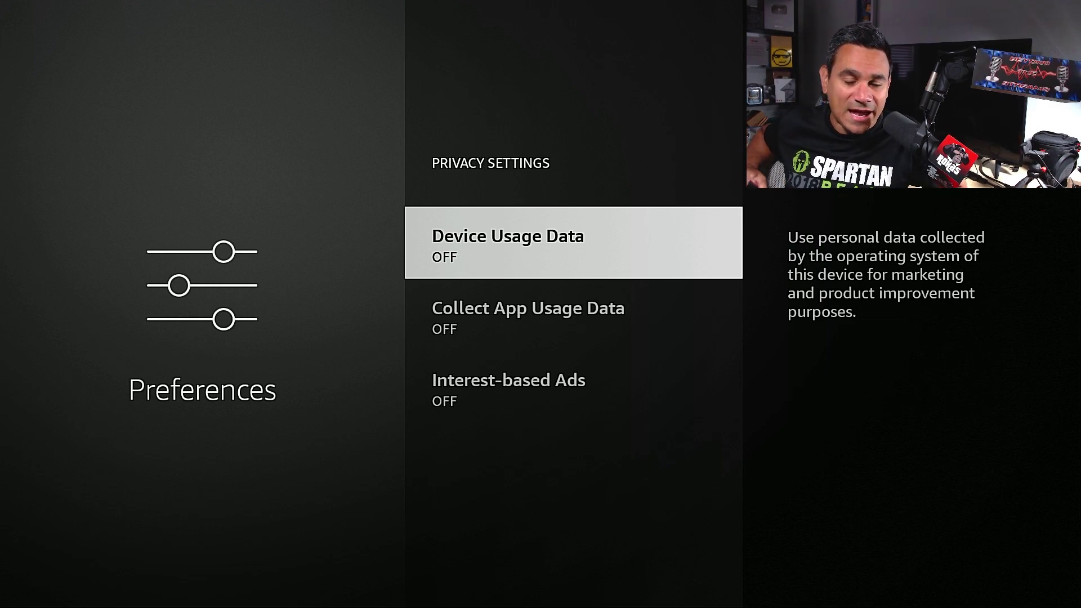
key("Down")
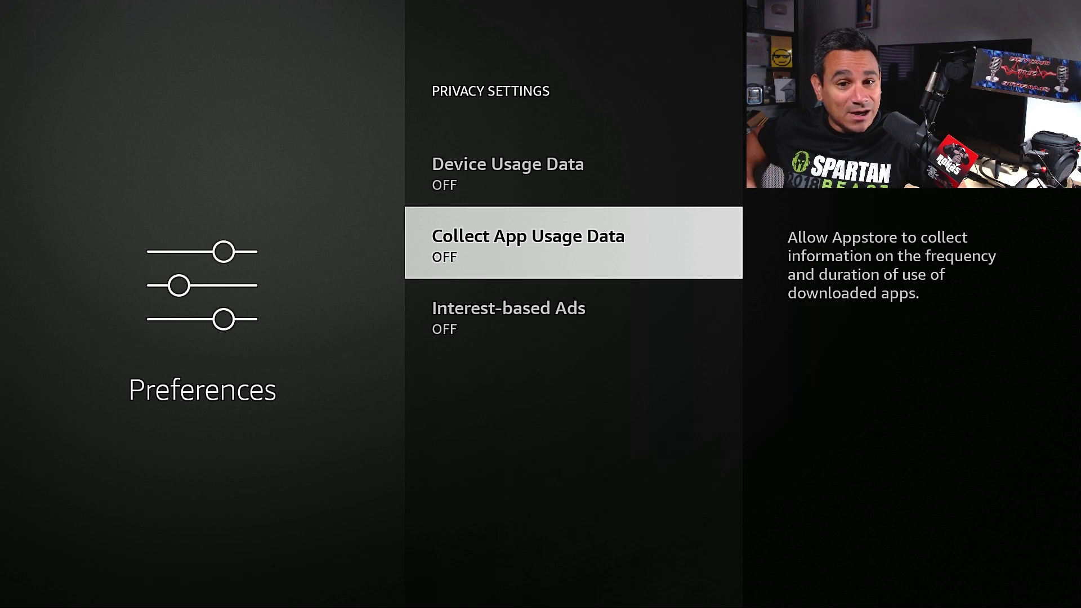
key("Down")
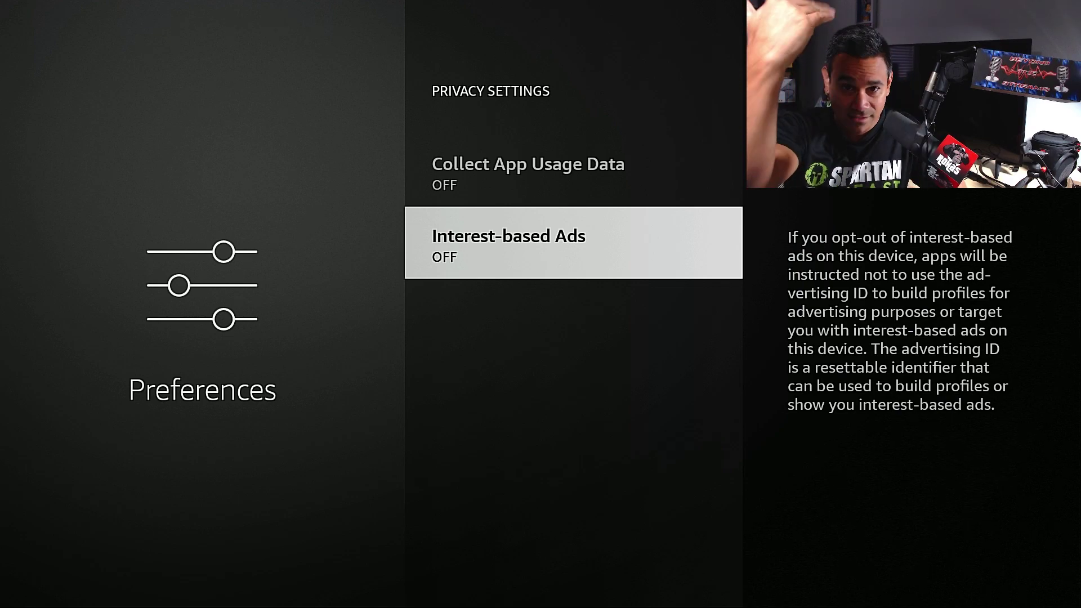
key("Escape")
Open Data Monitoring, turn it on and back off, and return to the Preferences list
key("Down")
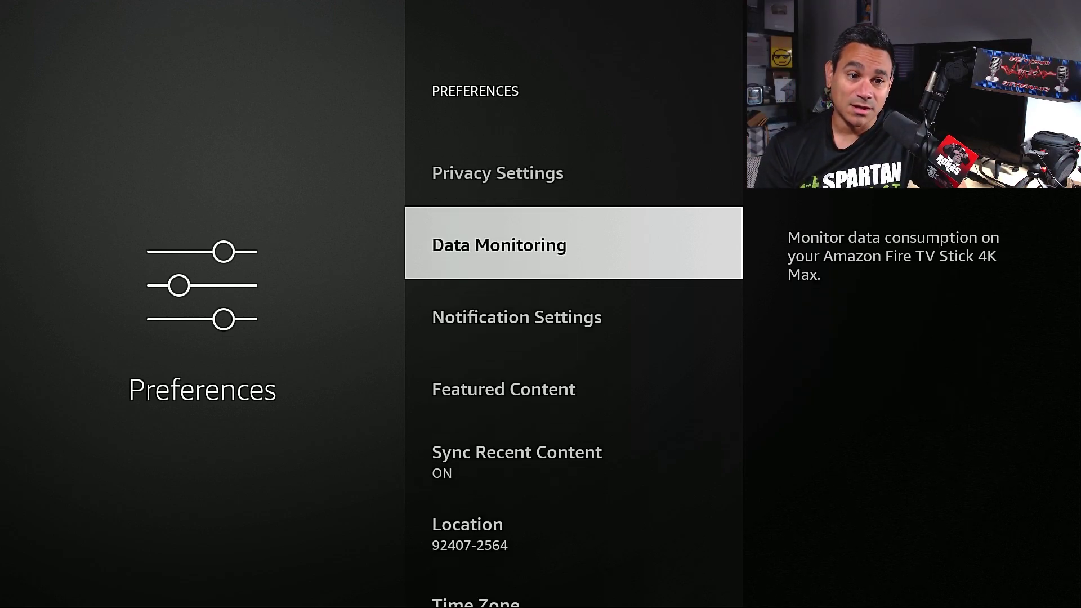
key("Return")
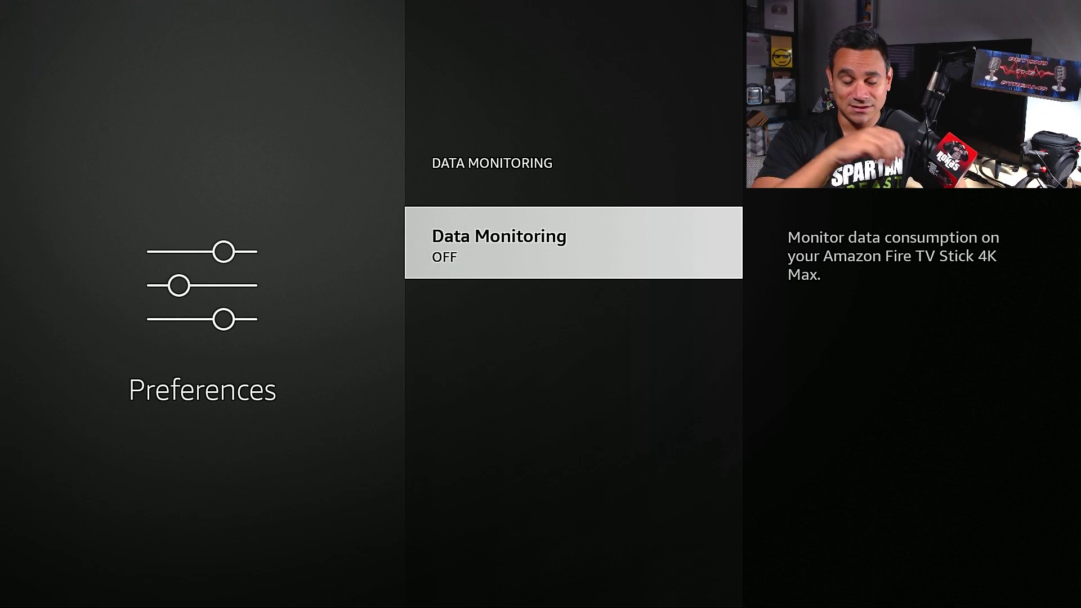
key("Return")
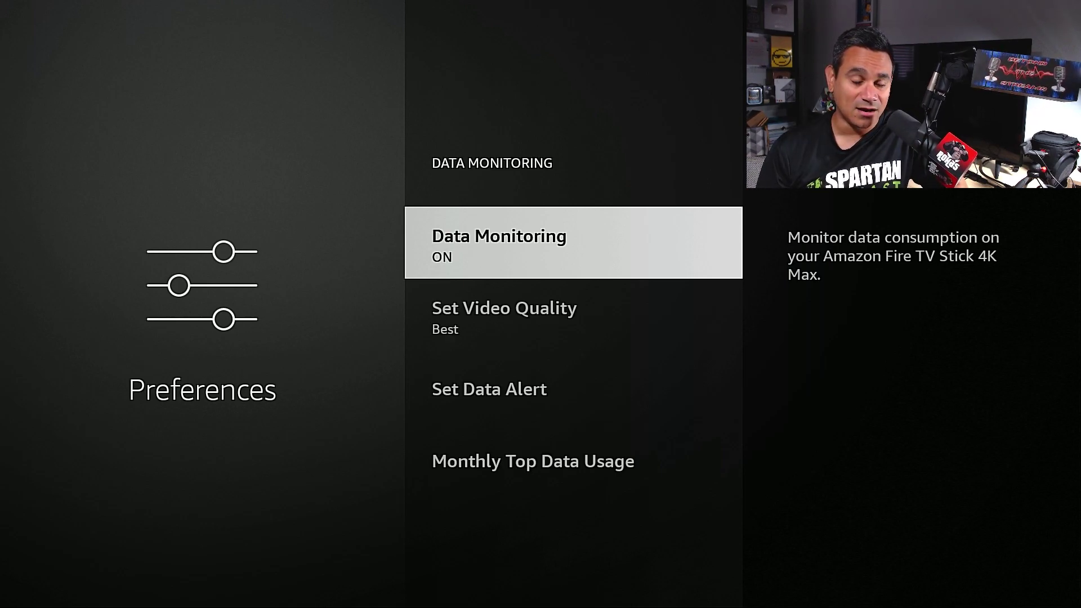
key("Return")
key("Escape")
Check the Do Not Interrupt option in the Preferences category's Notification Settings and return to the Preferences list
key("Down")
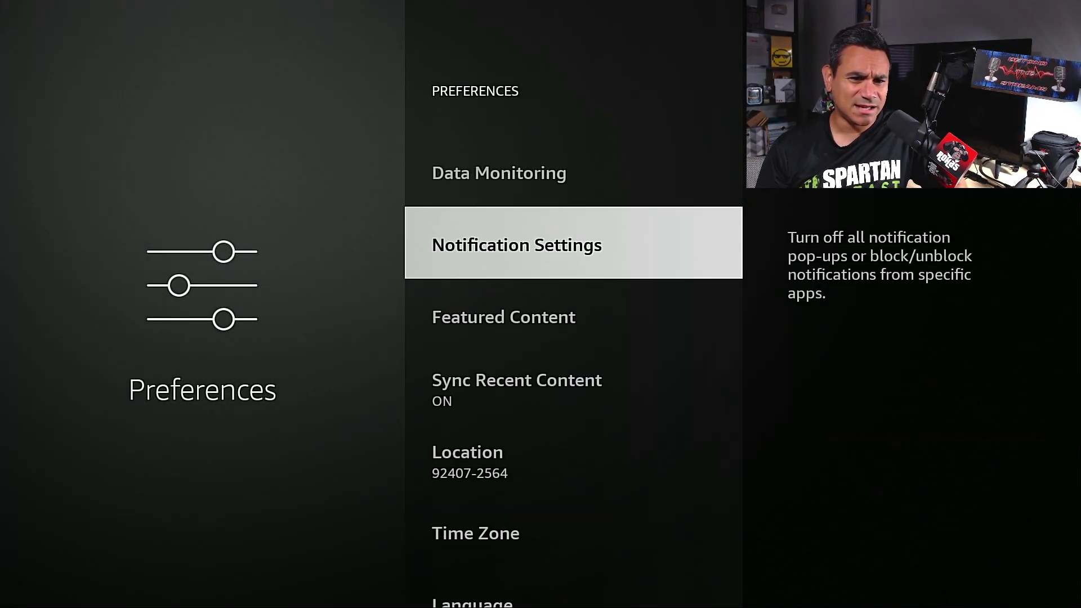
key("Return")
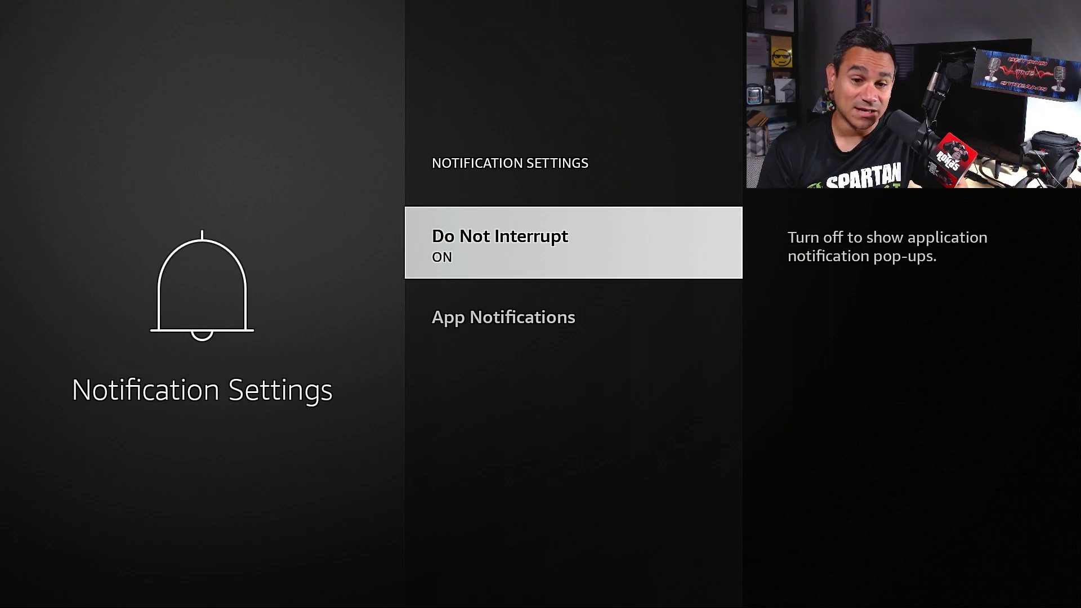
key("Escape")
Check the Featured Content autoplay options and the Sync Recent Content entry, and return to the settings categories
key("Down")
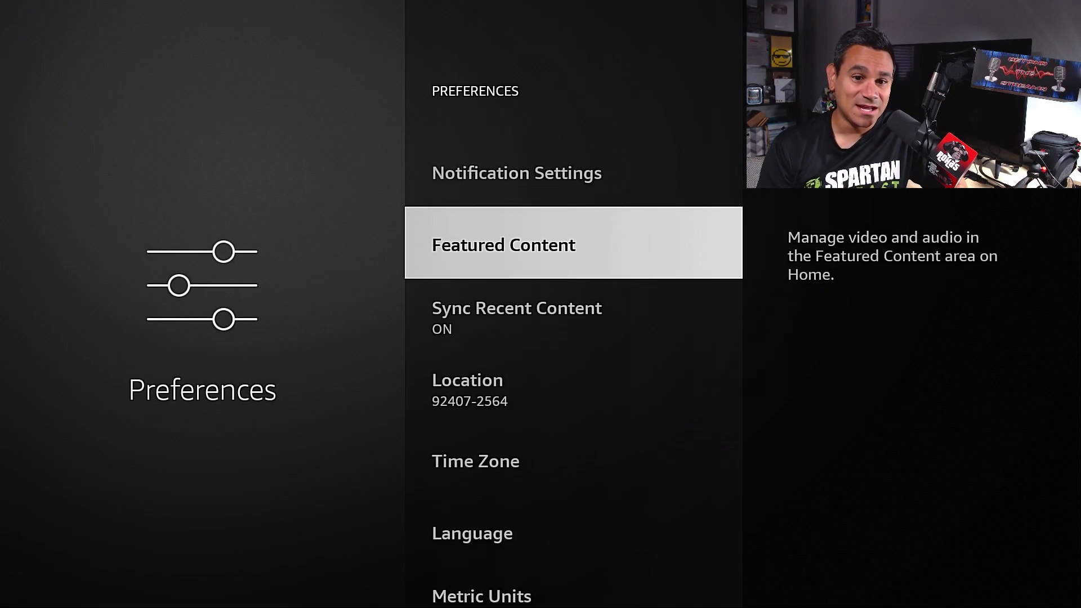
key("Return")
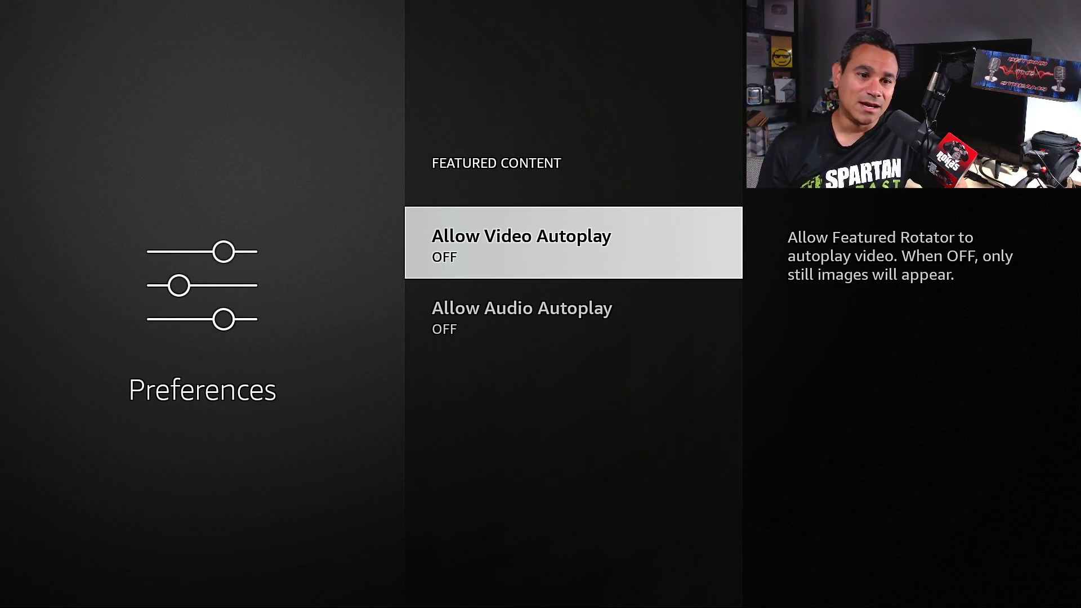
key("Down")
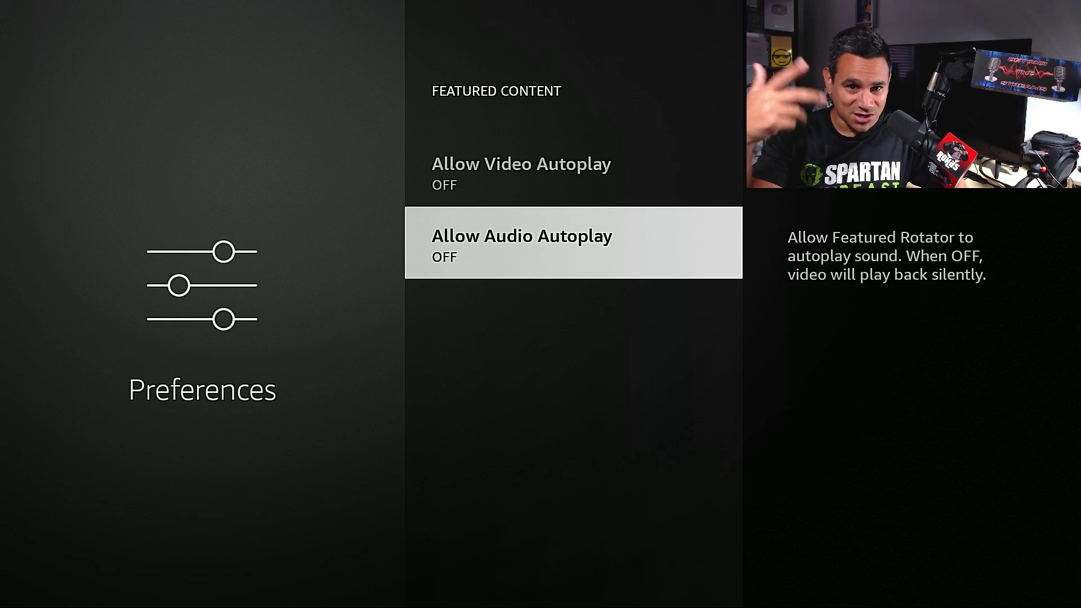
key("Escape")
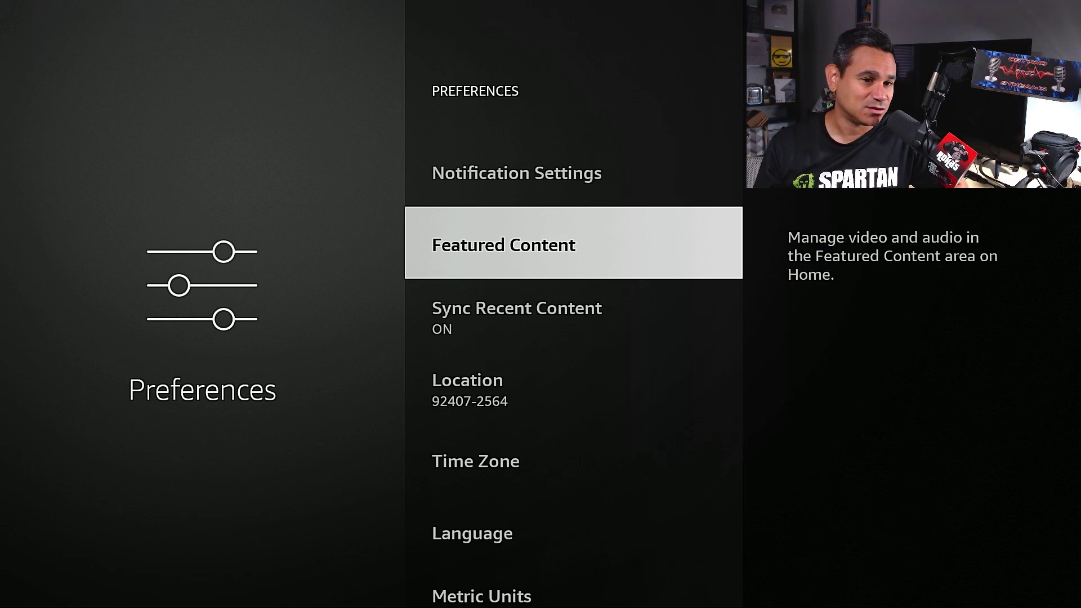
key("Down")
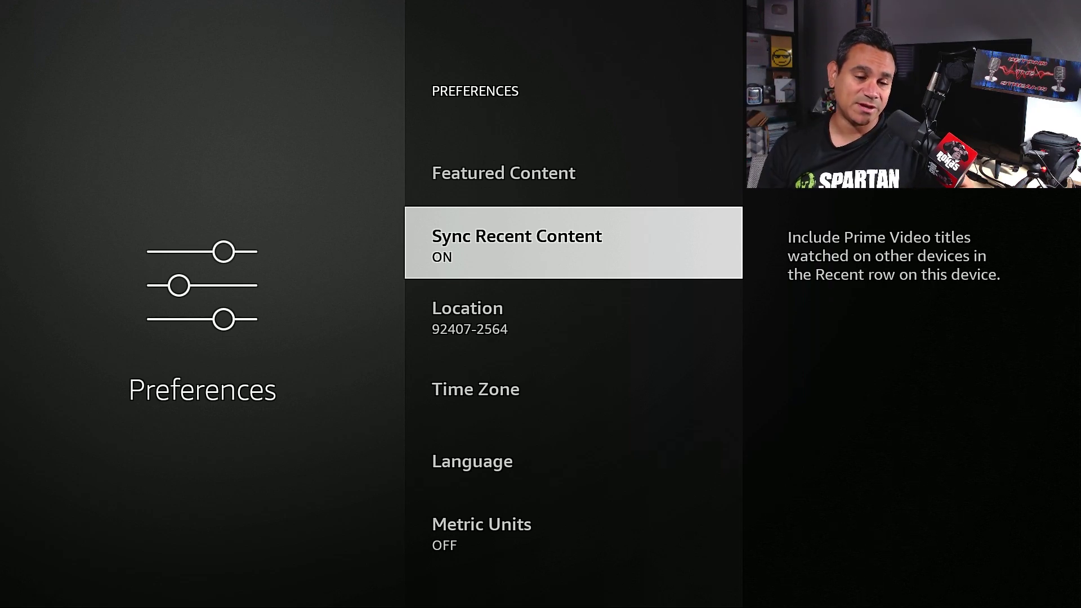
key("Escape")
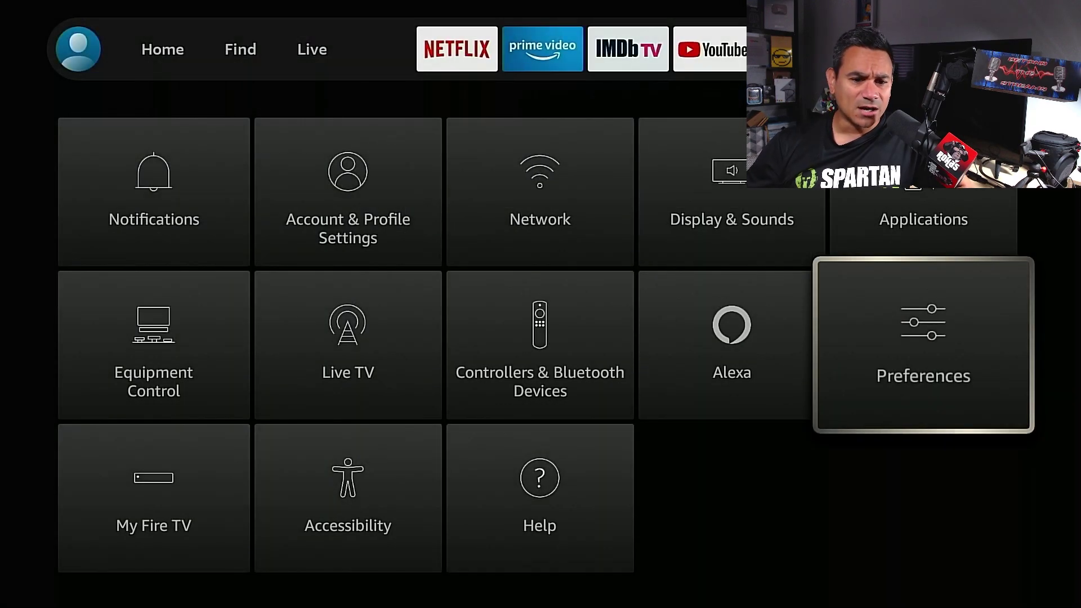
Open the Developer options of the My Fire TV category
key("Left")
key("Left")
key("Left")
key("Left")
key("Down")
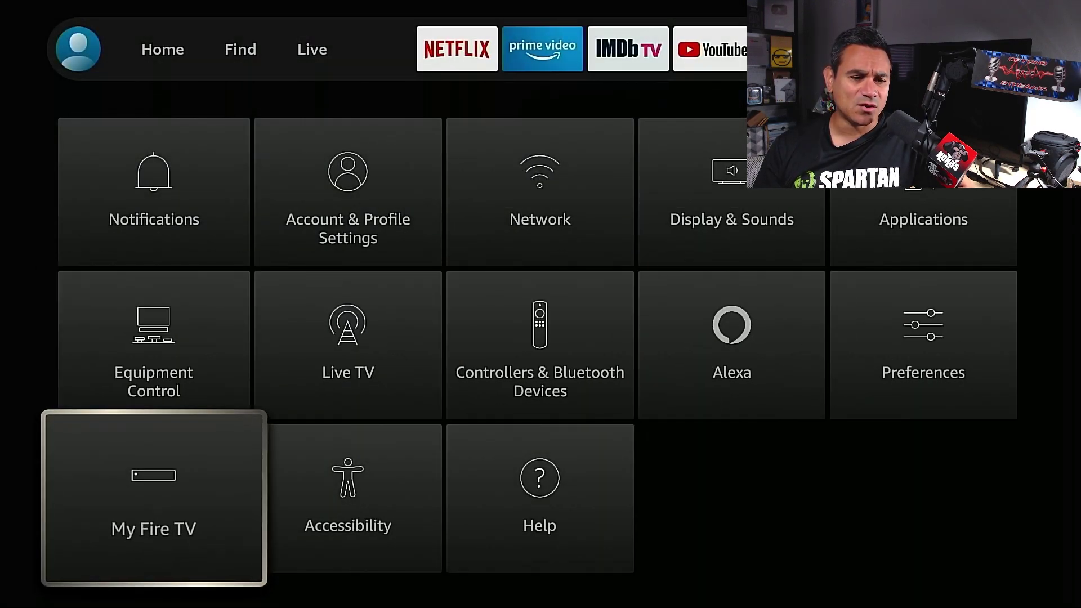
key("Return")
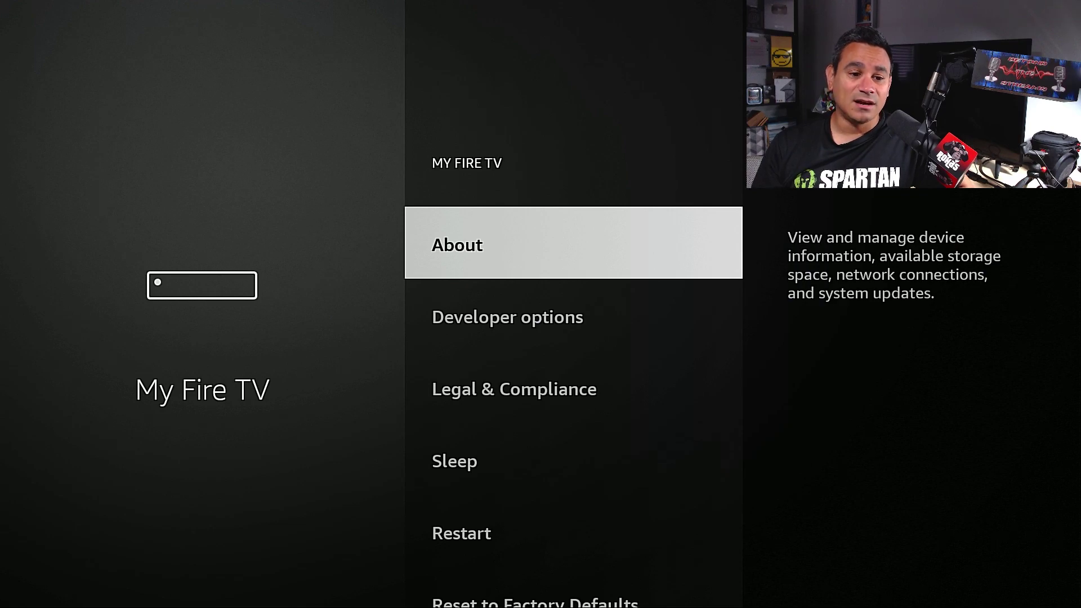
key("Down")
key("Return")
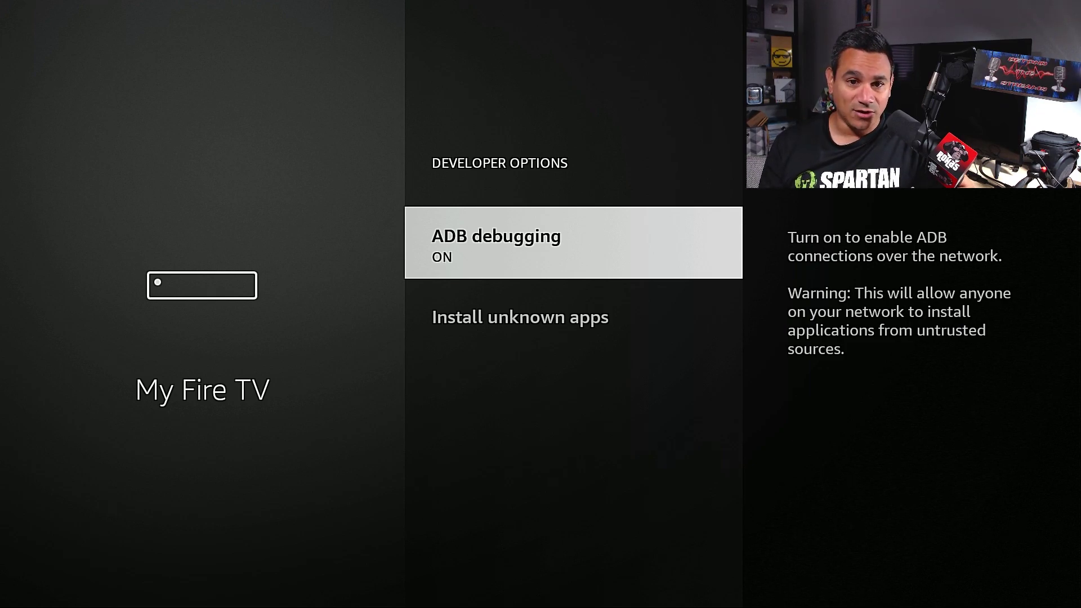
Turn ADB debugging off and back on
key("Return")
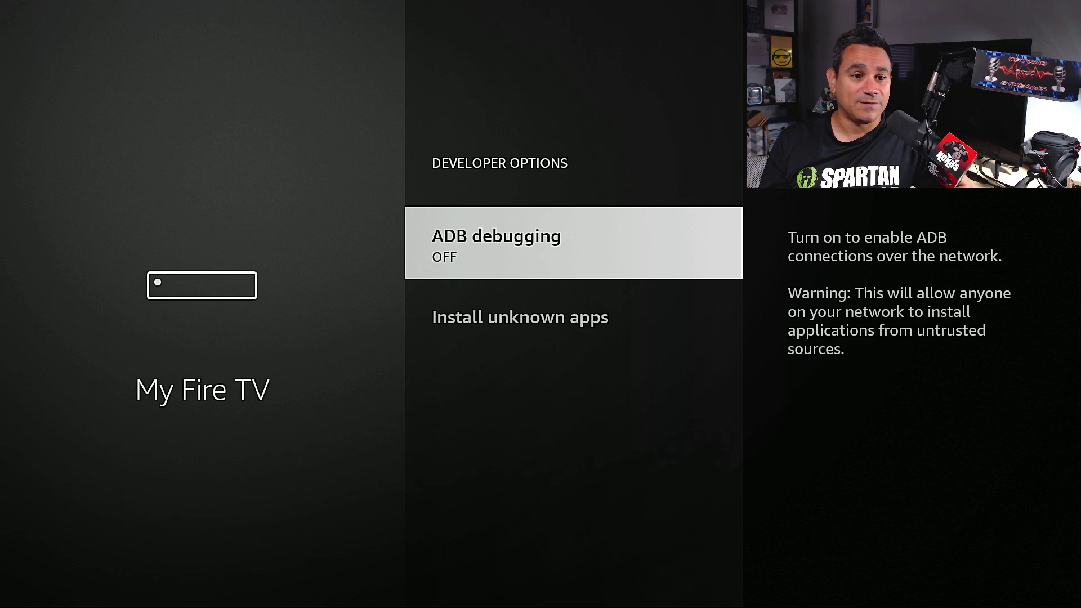
key("Return")
View the apps listed under Install unknown apps and return to the settings categories
key("Down")
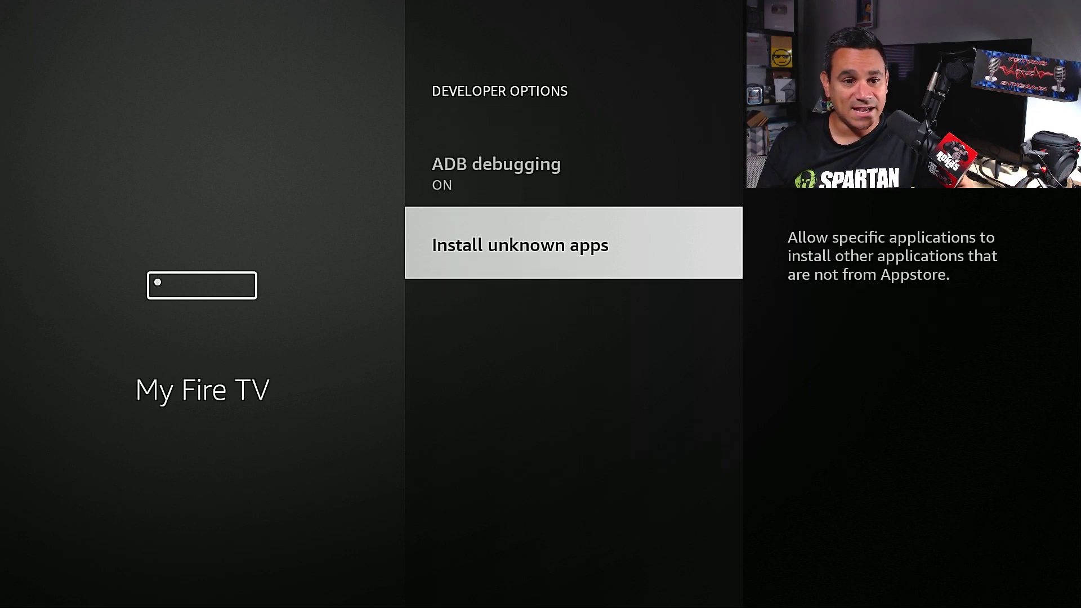
key("Return")
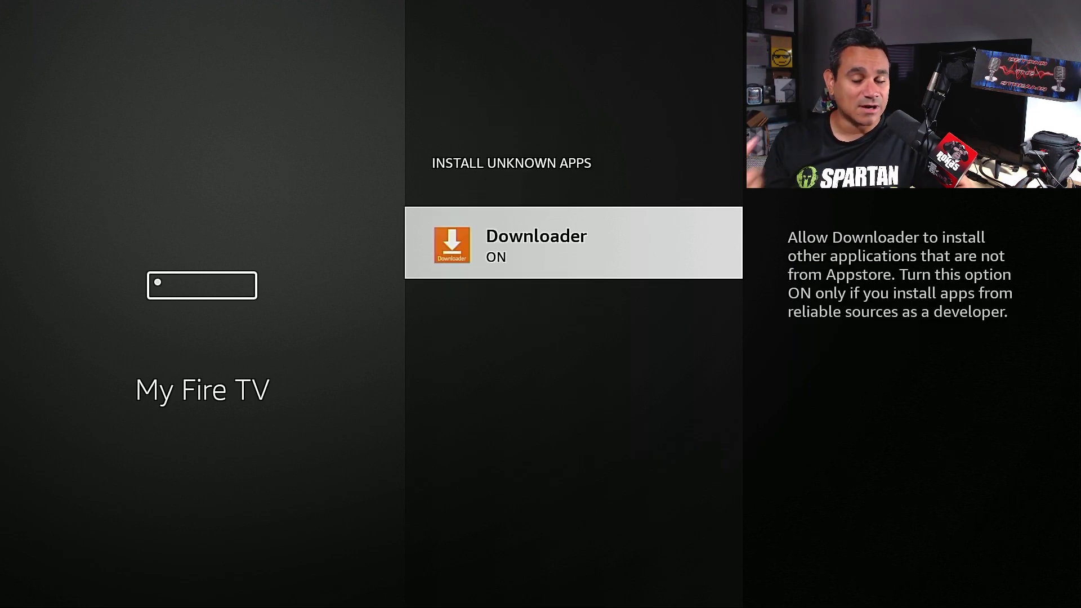
key("Escape")
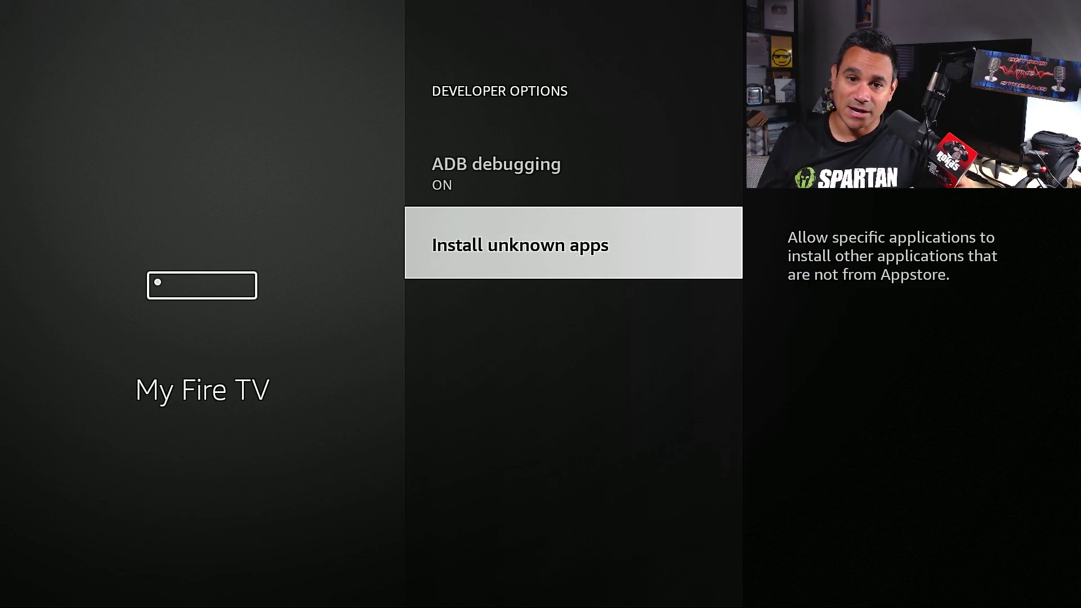
key("Escape")
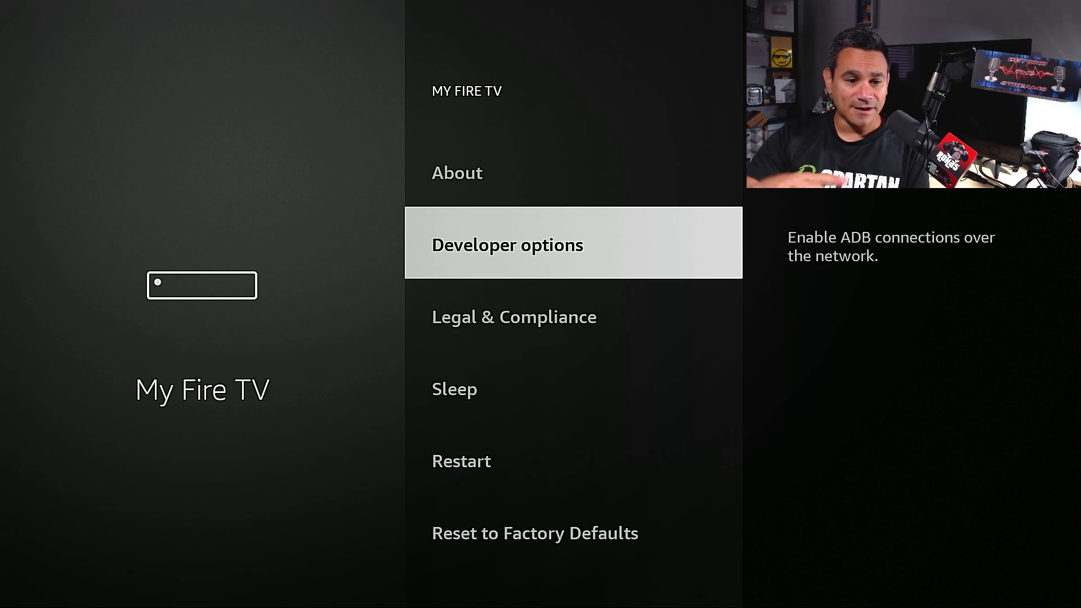
key("Escape")
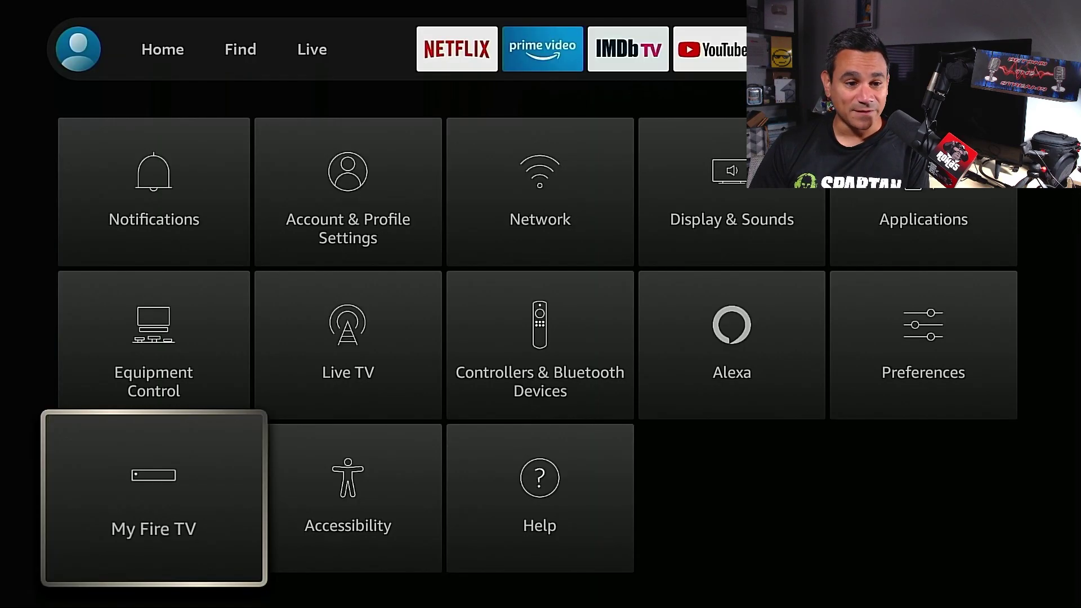
Open the Equipment Control category and choose Automatic as its control mode
key("Right")
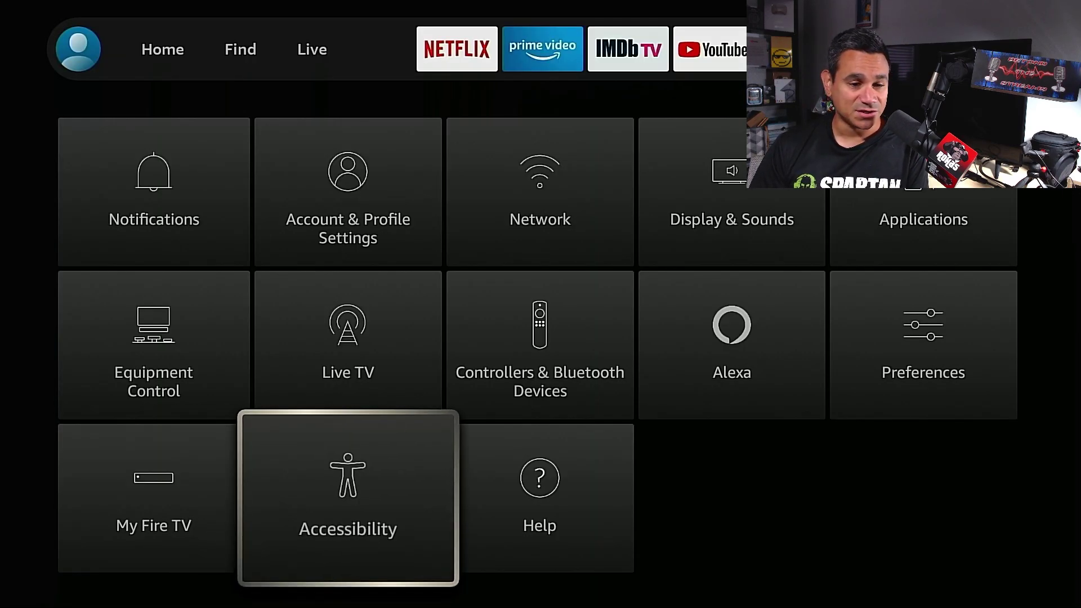
key("Up")
key("Left")
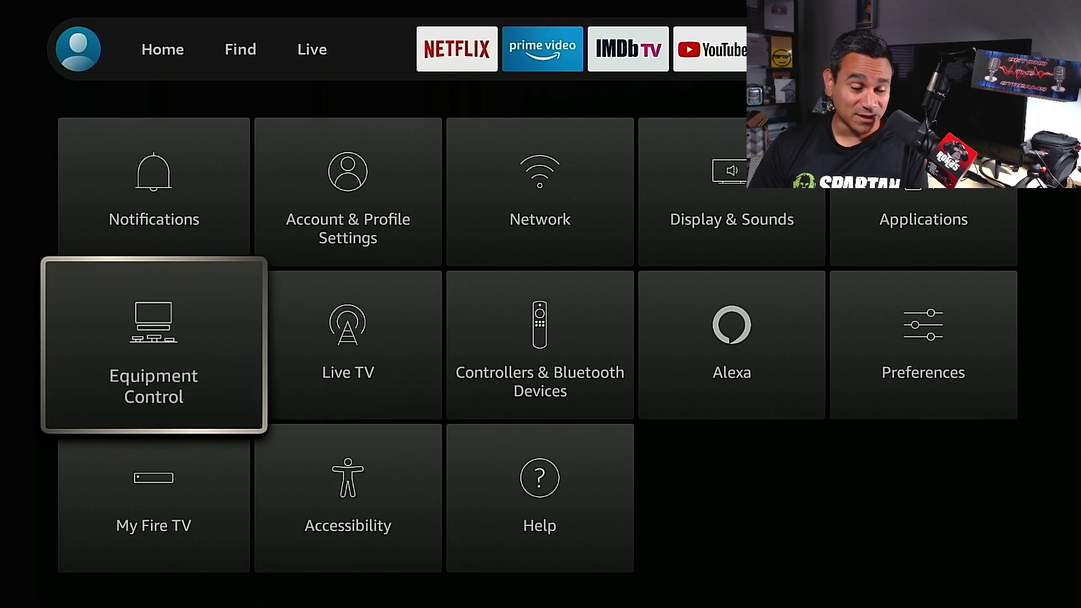
key("Return")
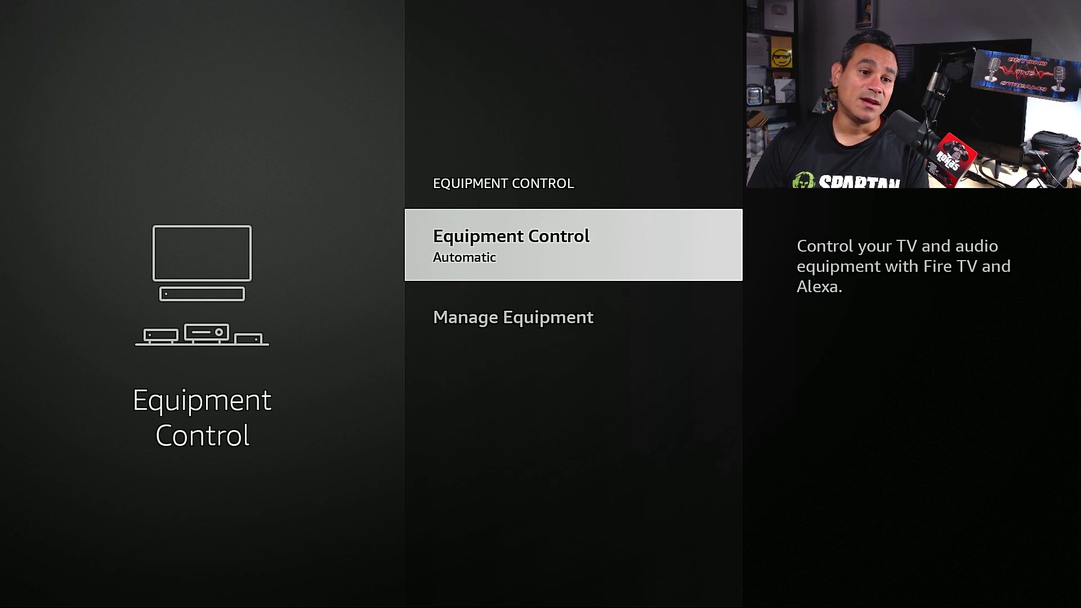
key("Return")
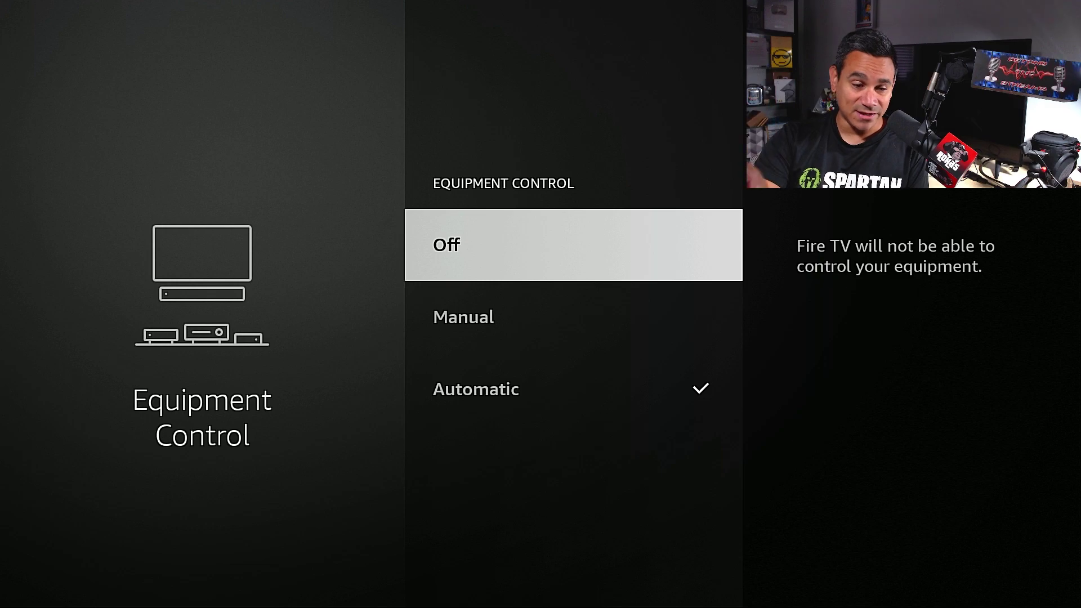
key("Down")
key("Down")
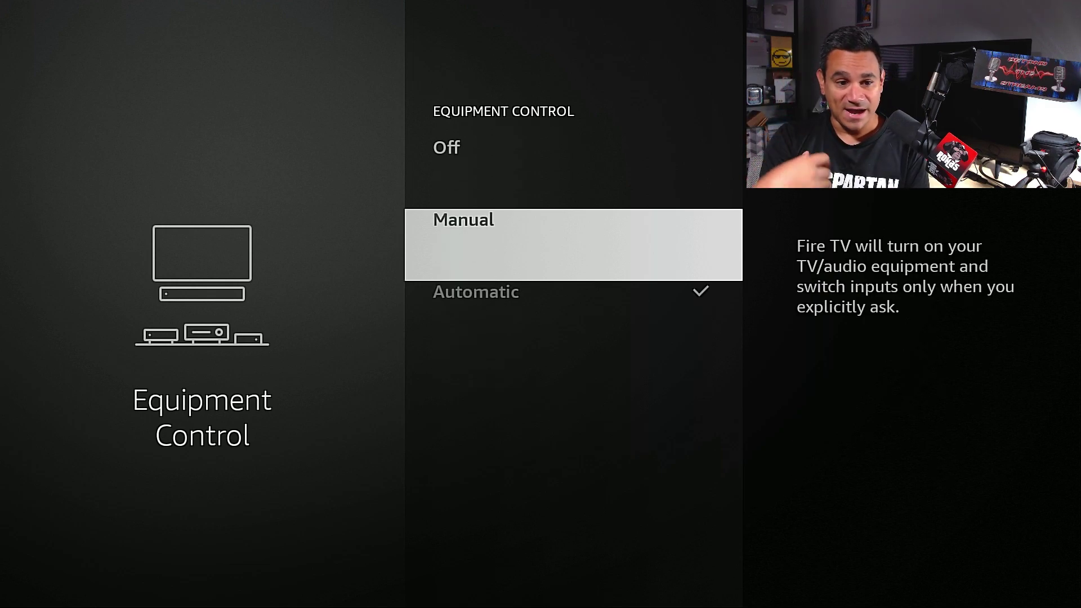
key("Return")
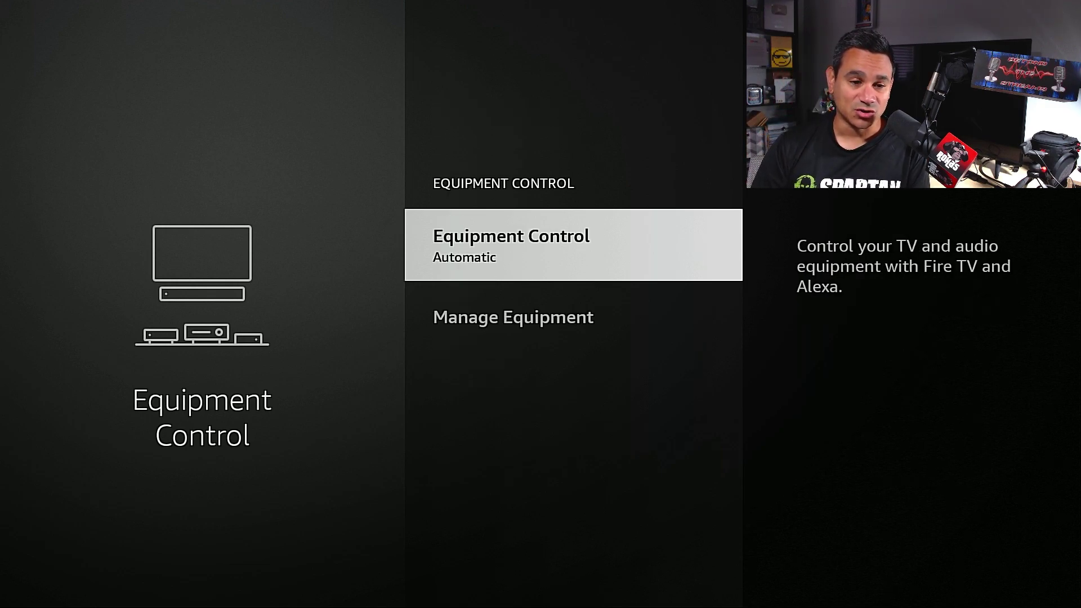
Look through the Add Equipment, TV, Fire TV and Advanced Settings entries of Manage Equipment, and return to the home screen
key("Down")
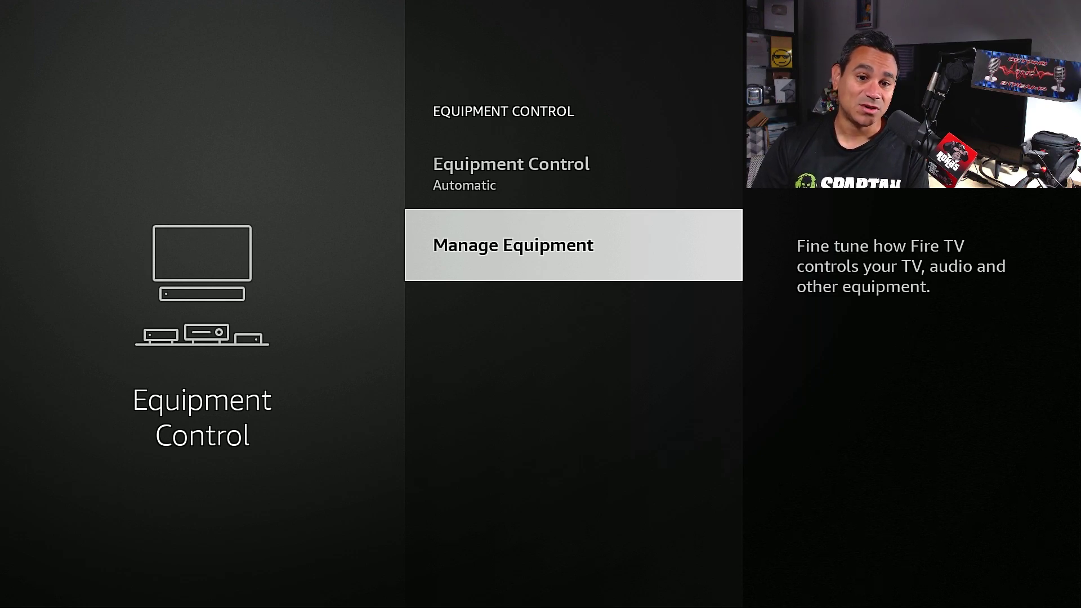
key("Return")
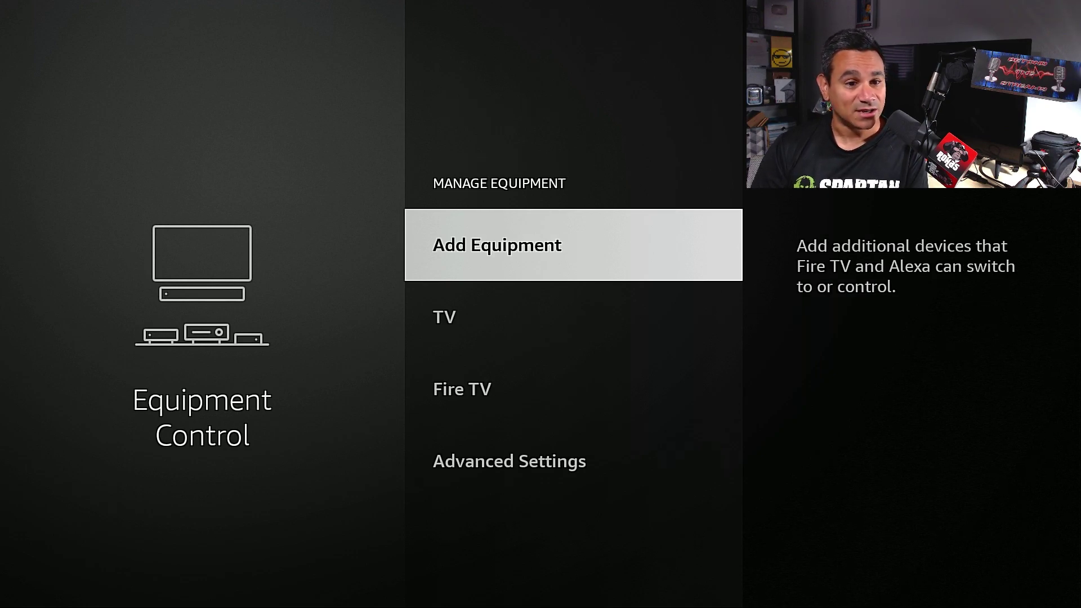
key("Down")
key("Up")
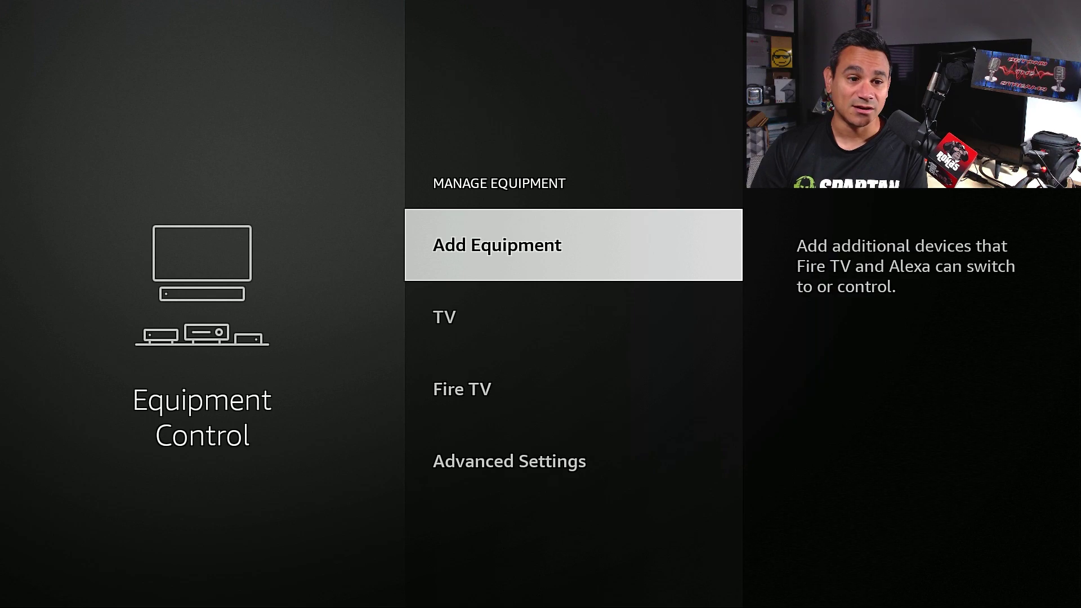
key("Down")
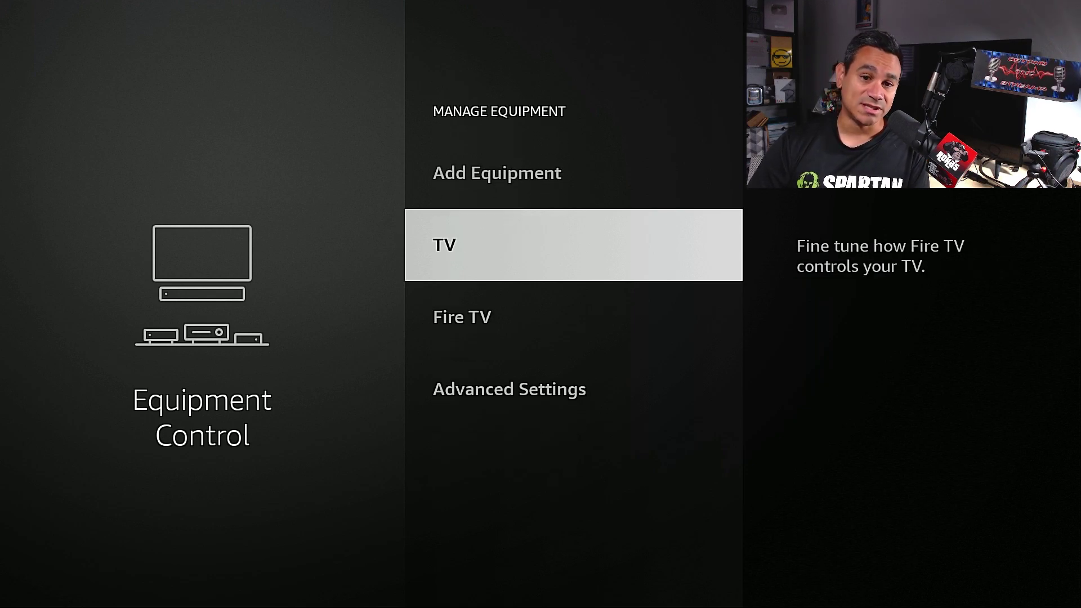
key("Down")
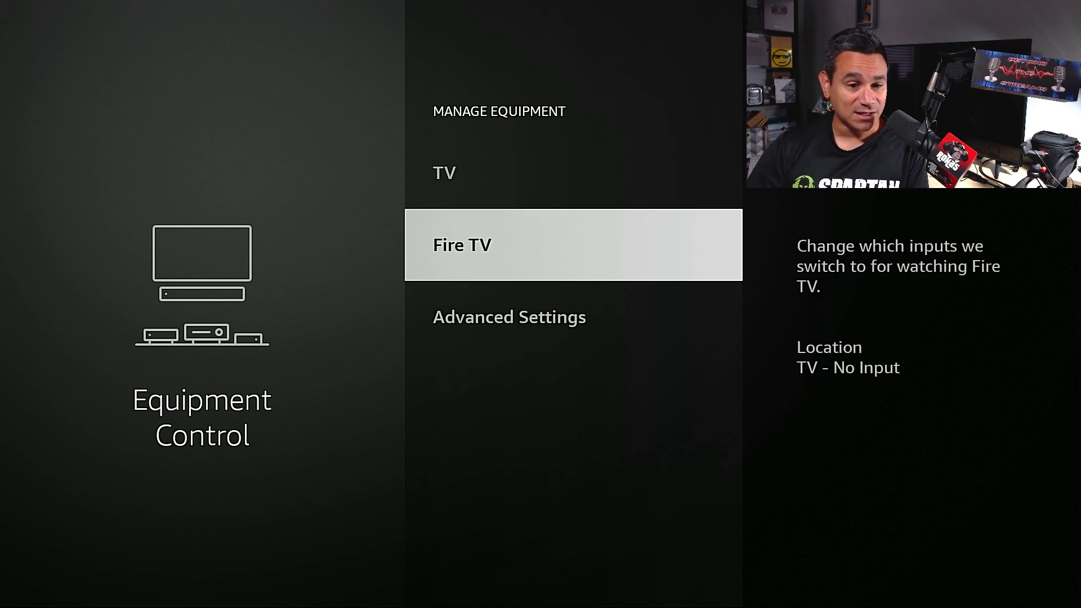
key("Down")
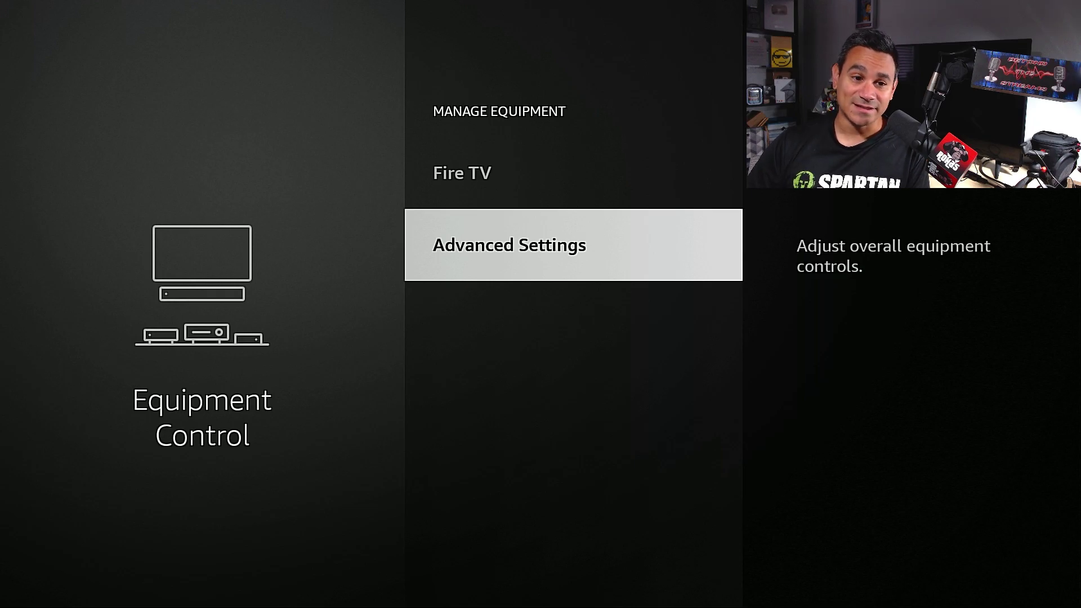
key("Escape")
key("Home")
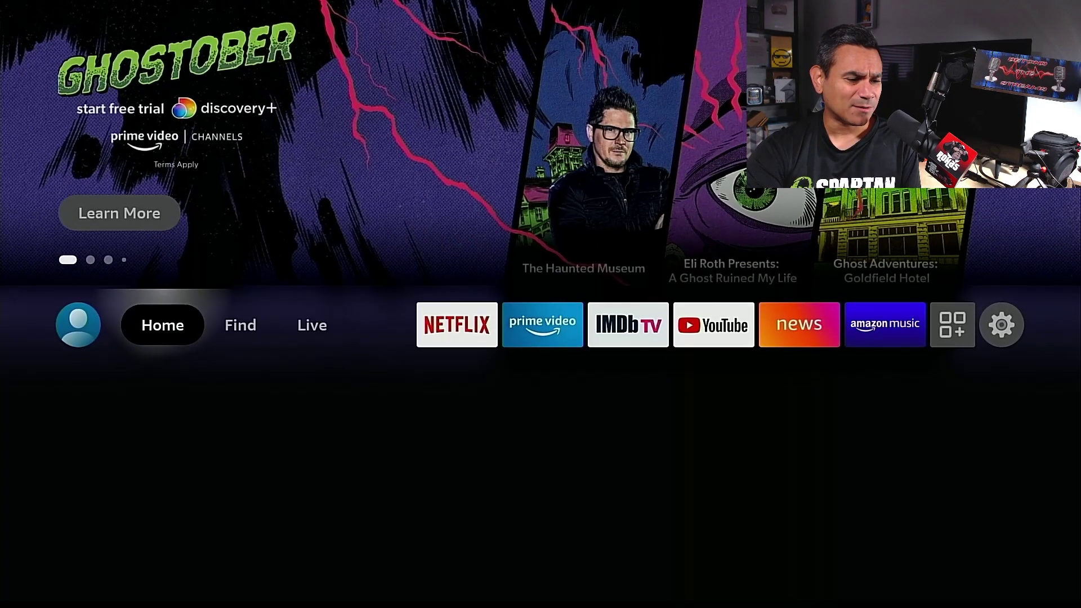